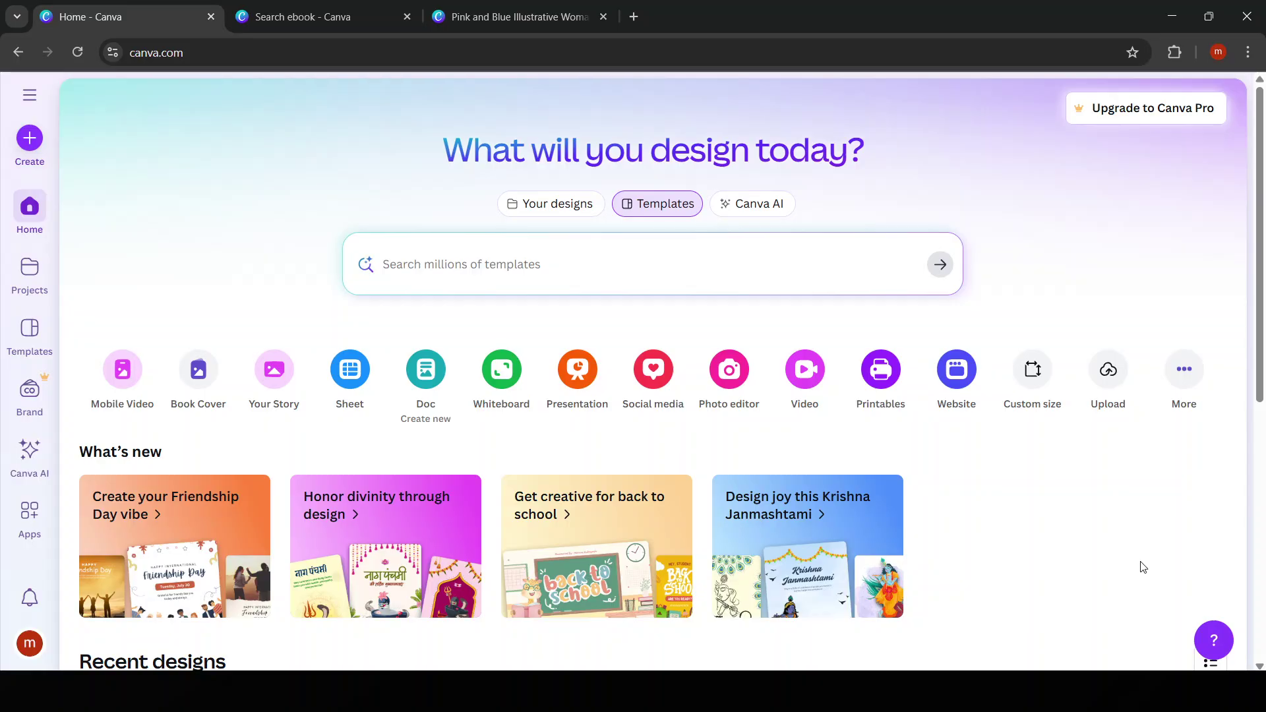
click(224, 64)
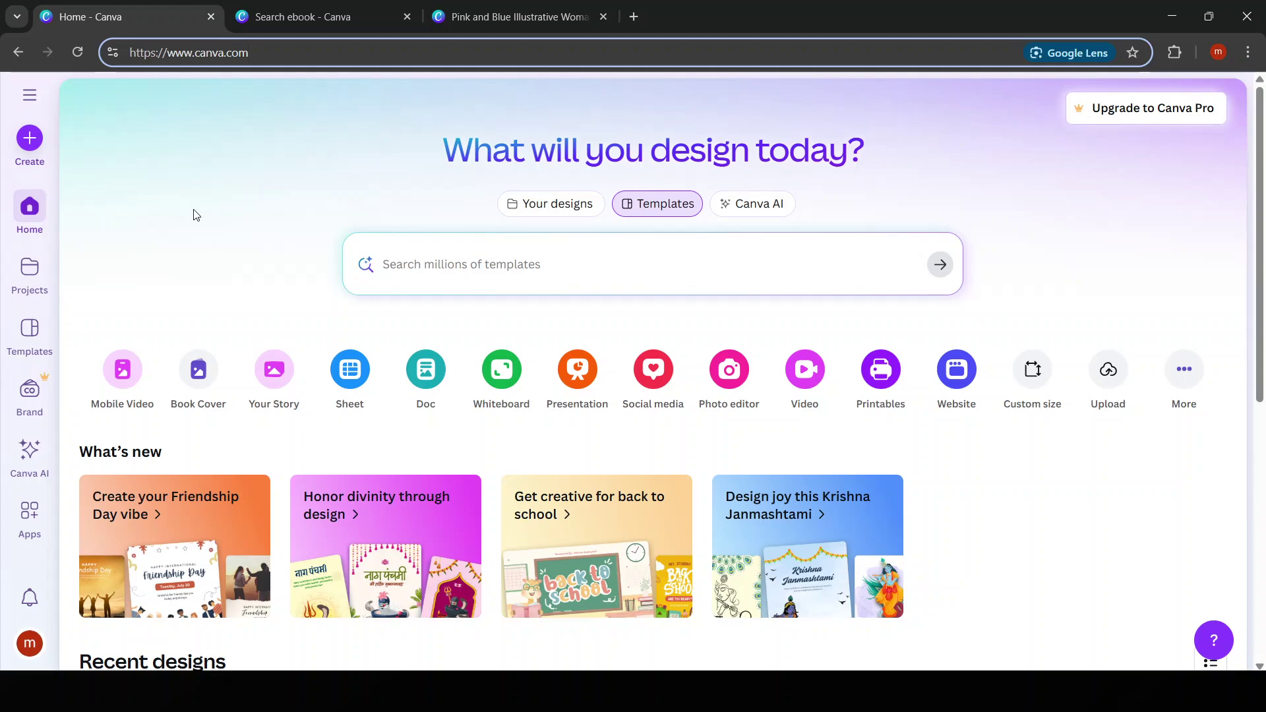
click(385, 113)
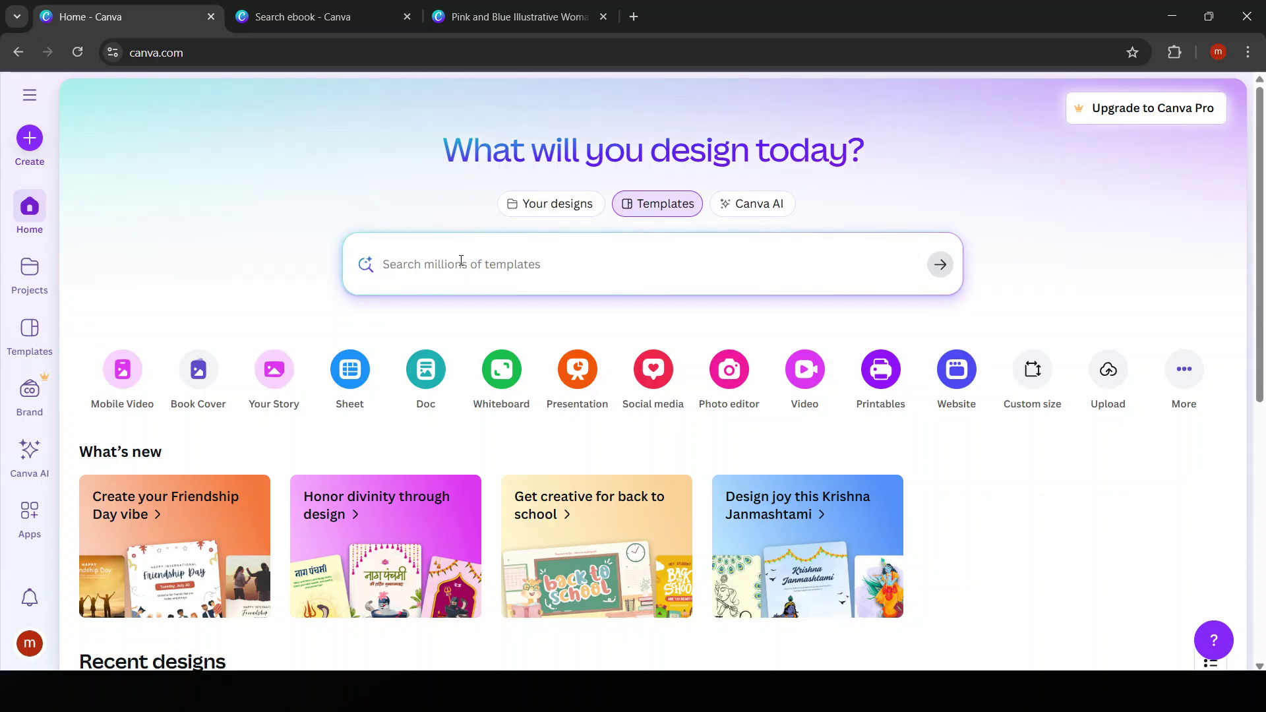
Switch to the ebook template search results and browse the available cover designs.
click(359, 12)
scroll(791, 435, down, 7)
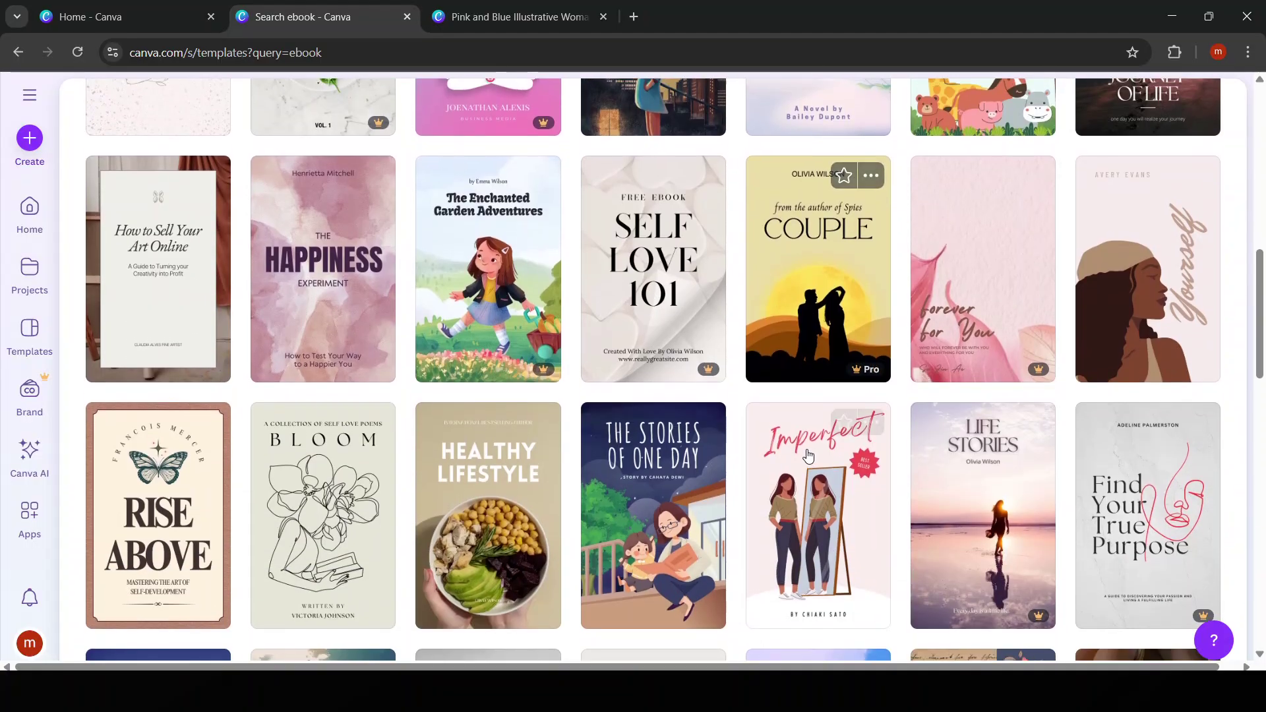
scroll(798, 442, up, 10)
scroll(812, 456, down, 8)
scroll(812, 456, down, 10)
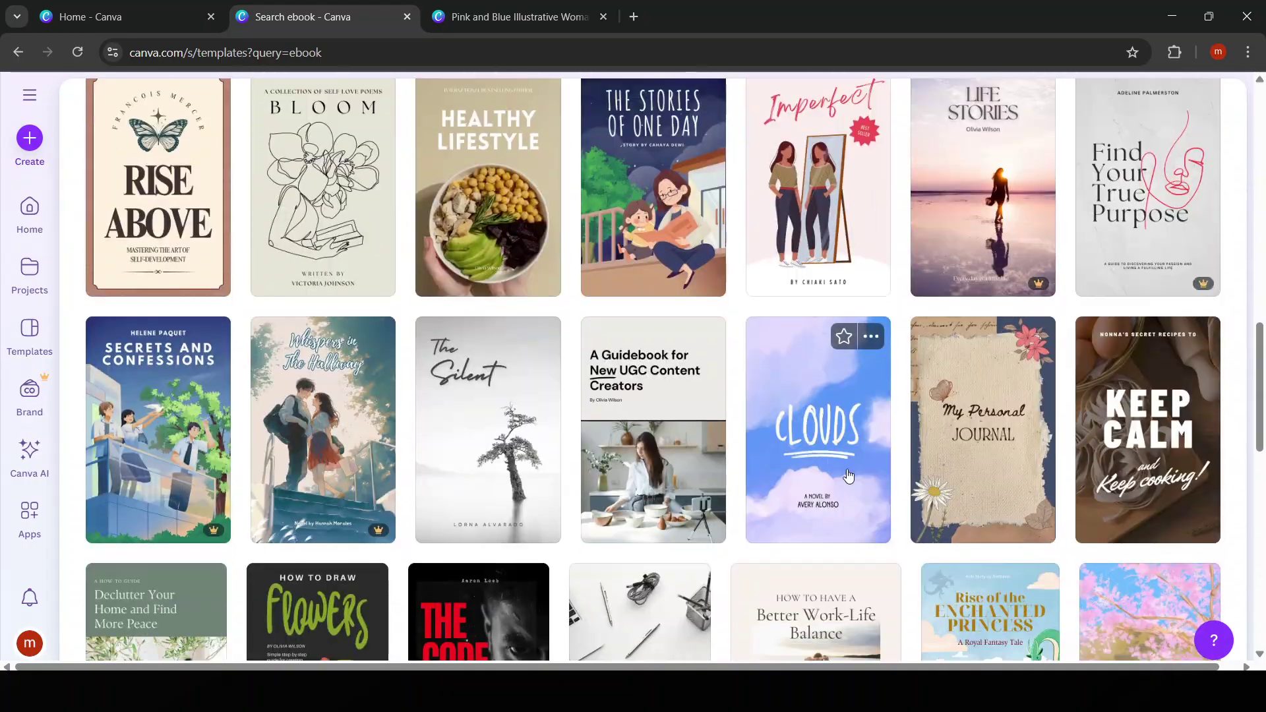
scroll(827, 515, up, 5)
scroll(827, 515, down, 8)
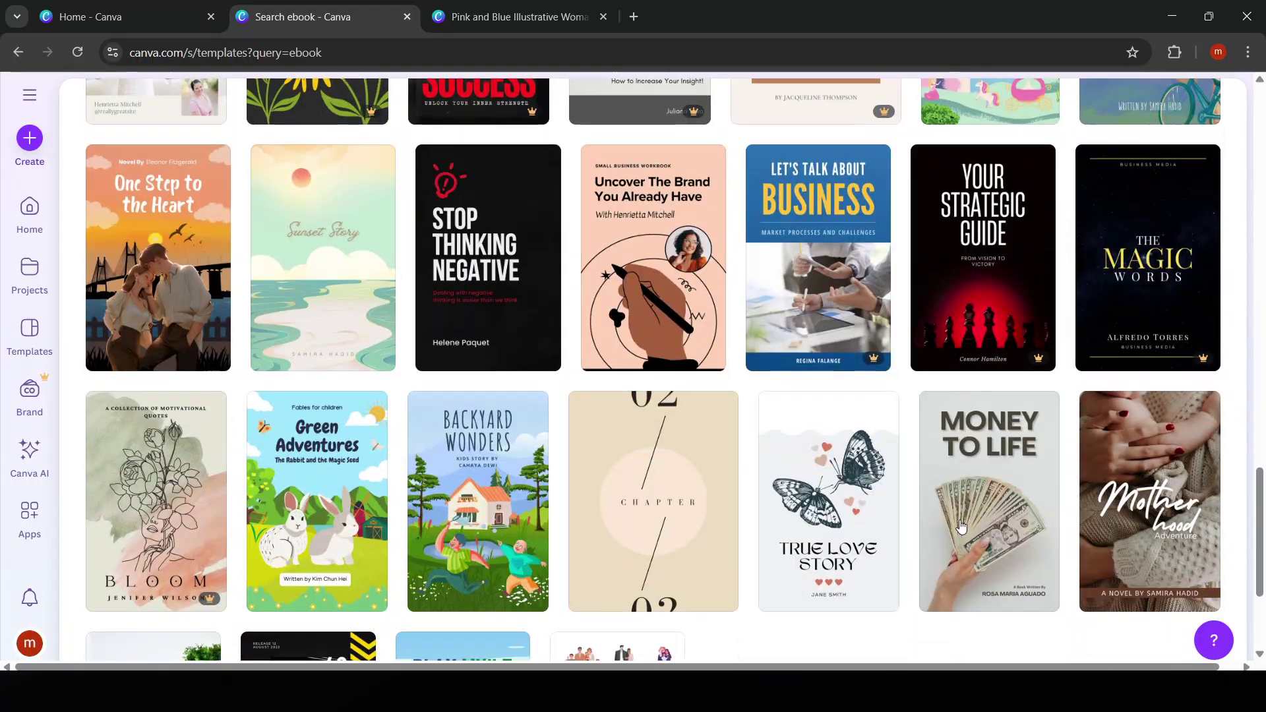
scroll(985, 507, down, 3)
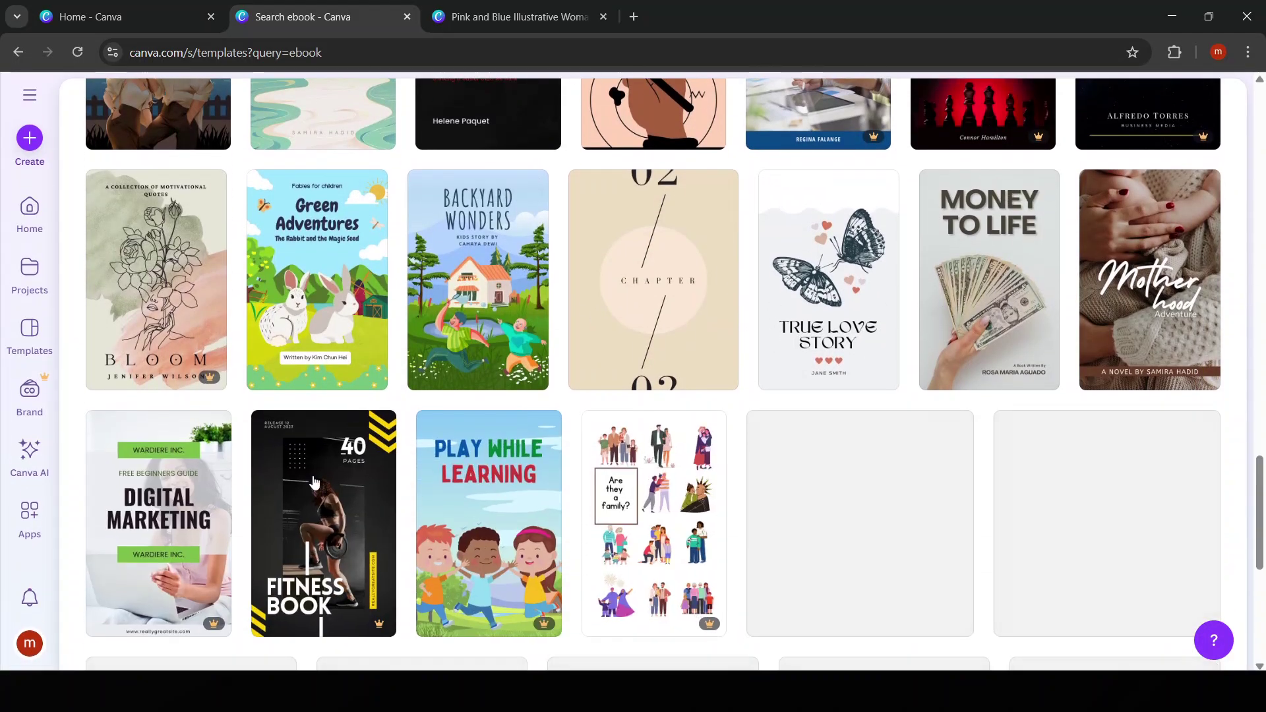
scroll(718, 472, up, 6)
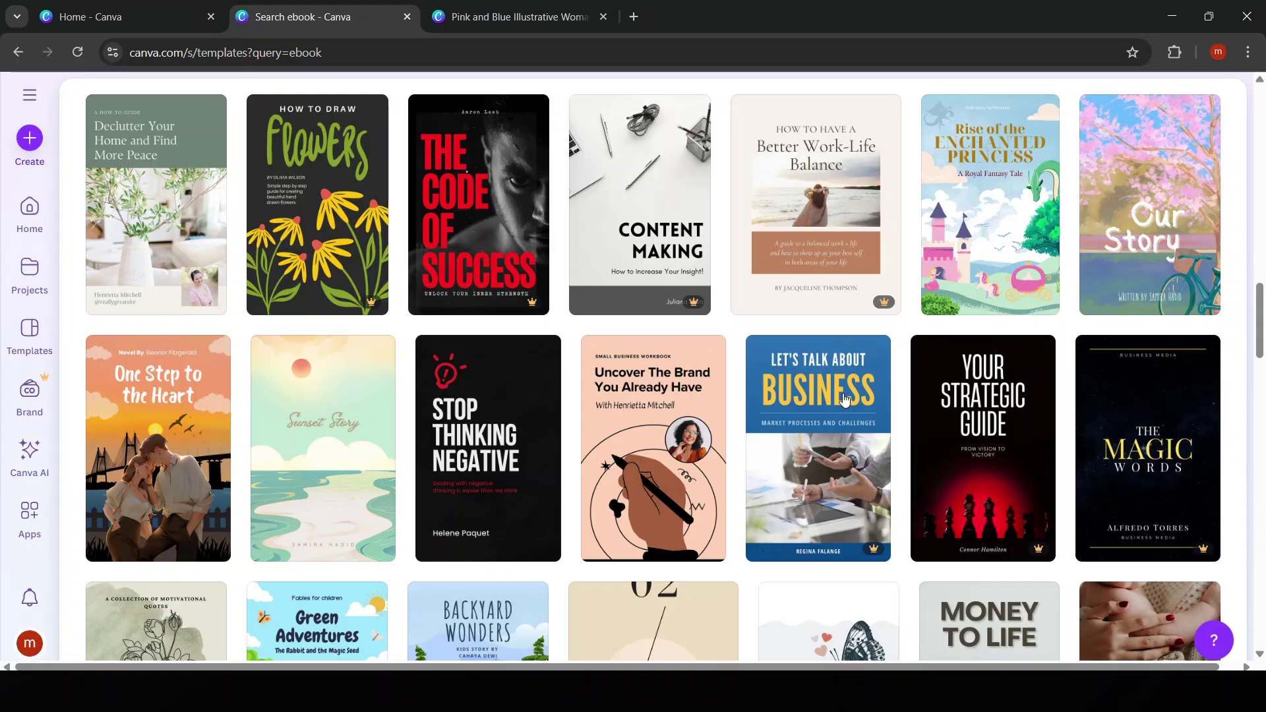
scroll(1032, 378, up, 5)
scroll(1032, 378, up, 7)
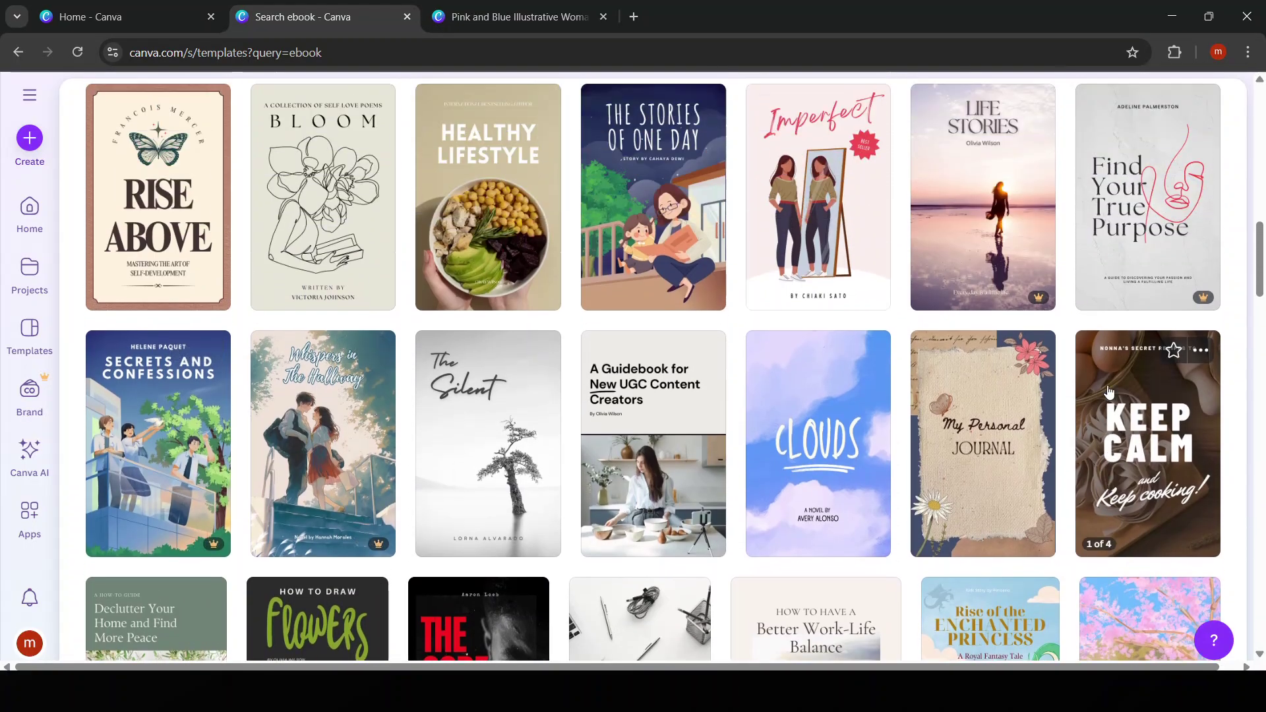
scroll(469, 381, up, 4)
scroll(470, 382, up, 2)
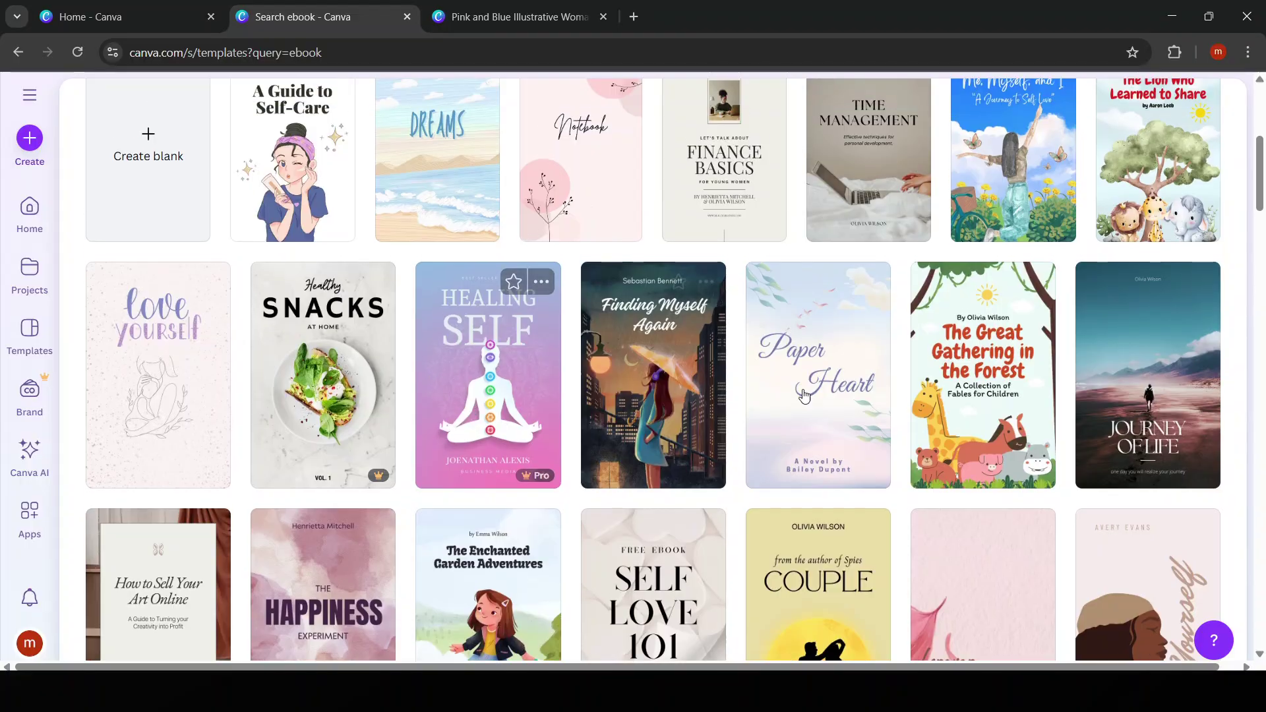
scroll(983, 349, up, 5)
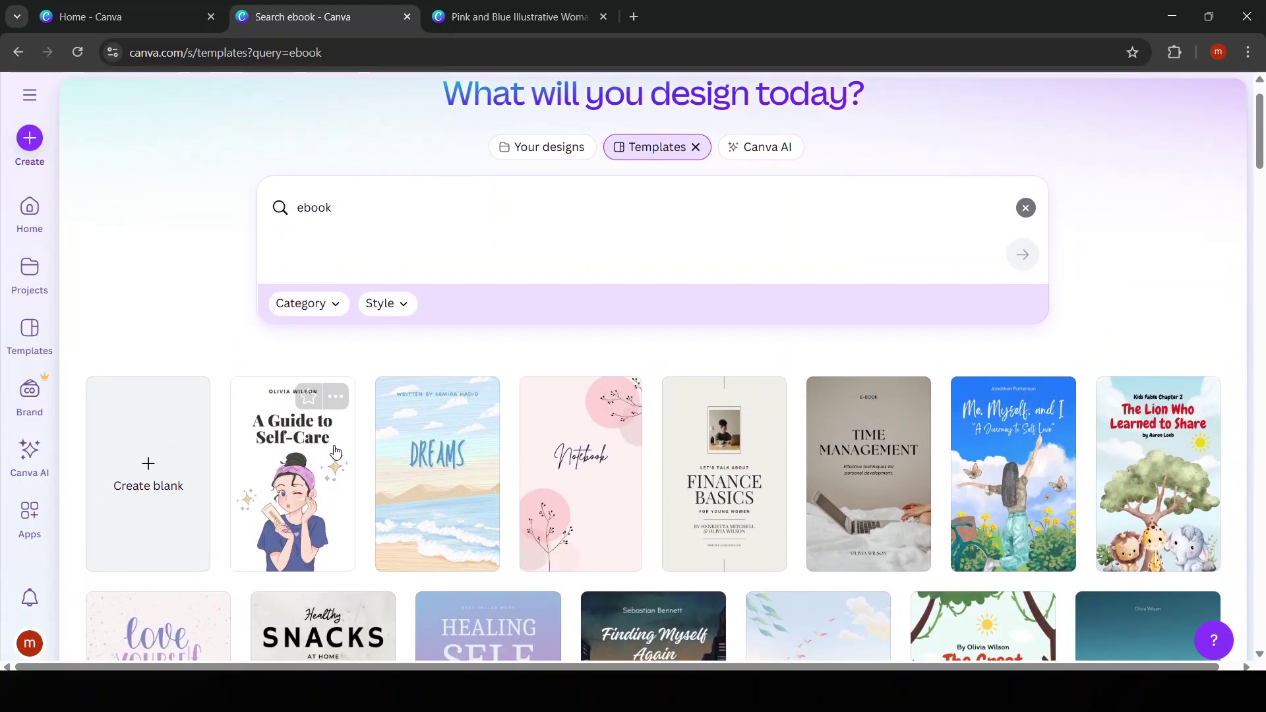
View the Pink and Blue Illustrative Woman Self-Care Ebook Cover template and switch to its open editable design.
click(309, 446)
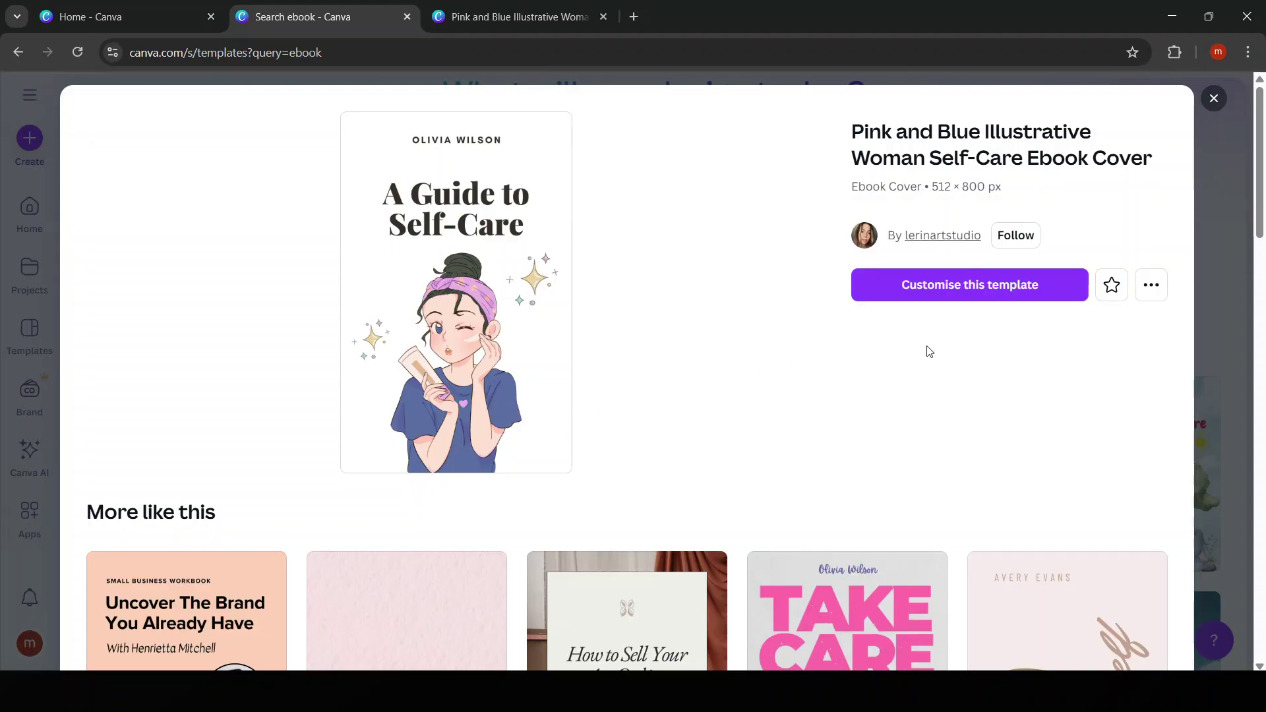
click(575, 18)
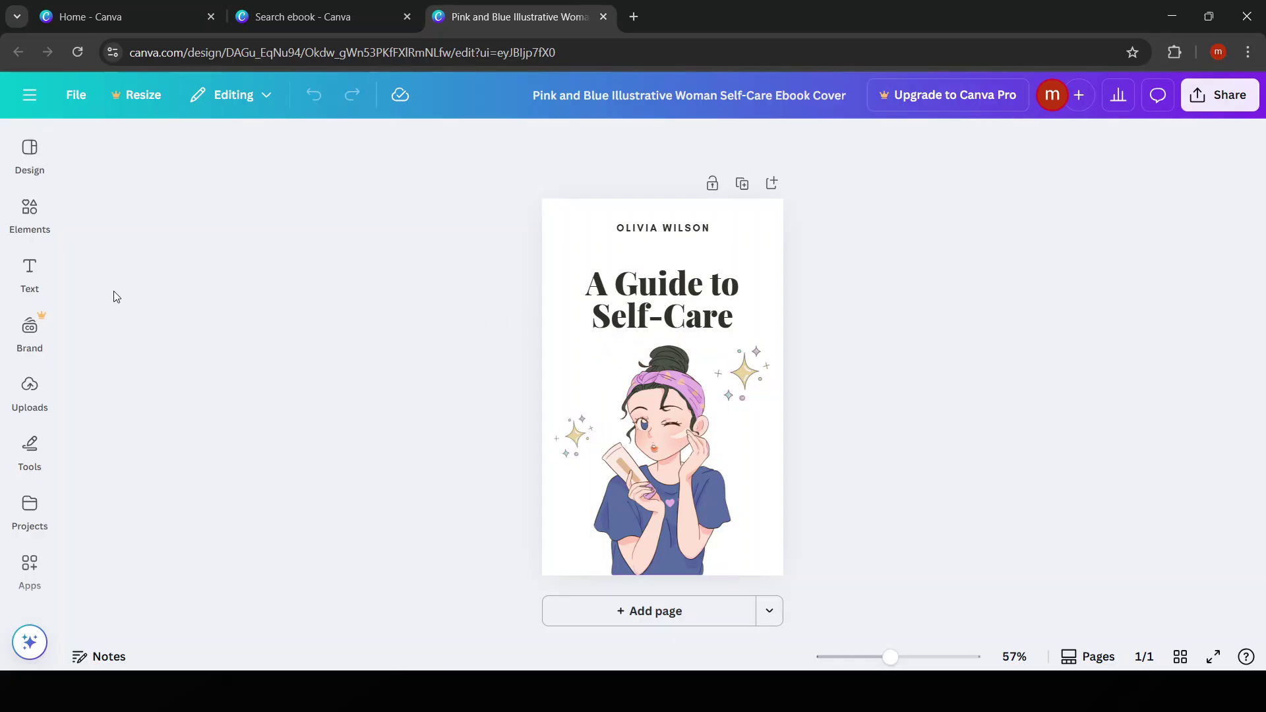
Move the "A Guide to Self-Care" title slightly upward on the cover.
click(673, 285)
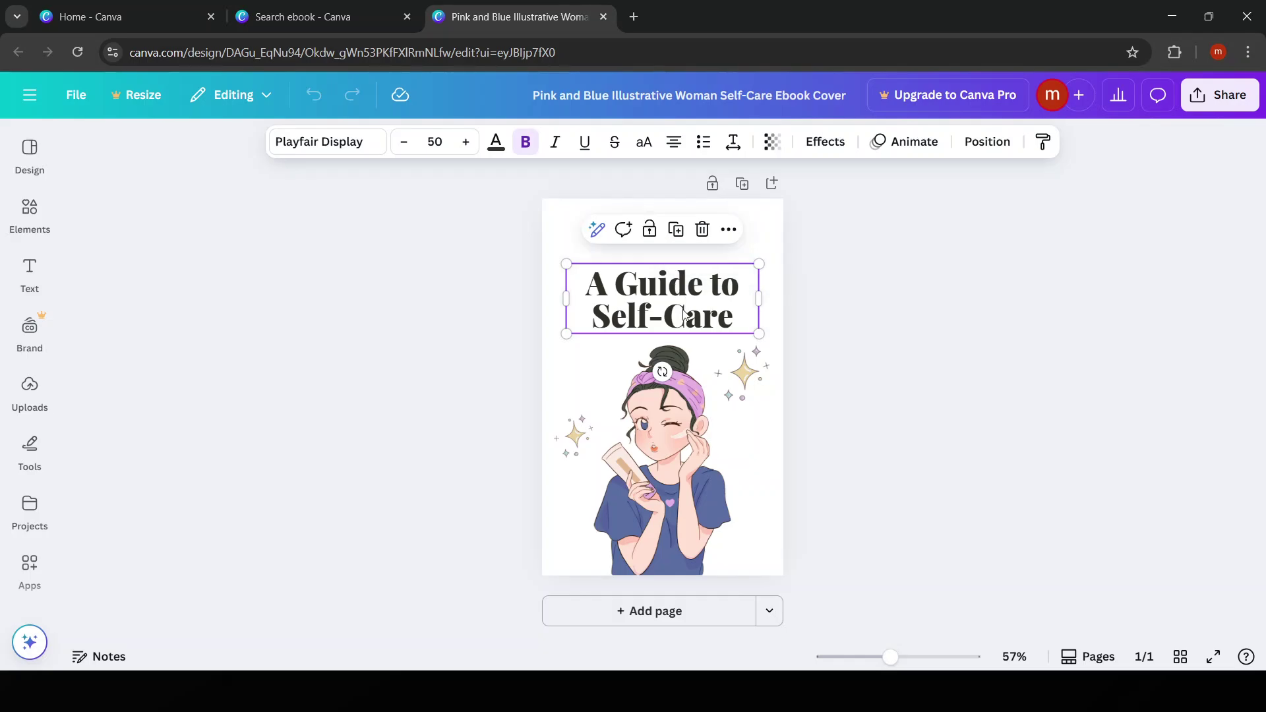
mouse_move(686, 312)
mouse_down()
mouse_move(644, 275)
mouse_move(694, 305)
mouse_up()
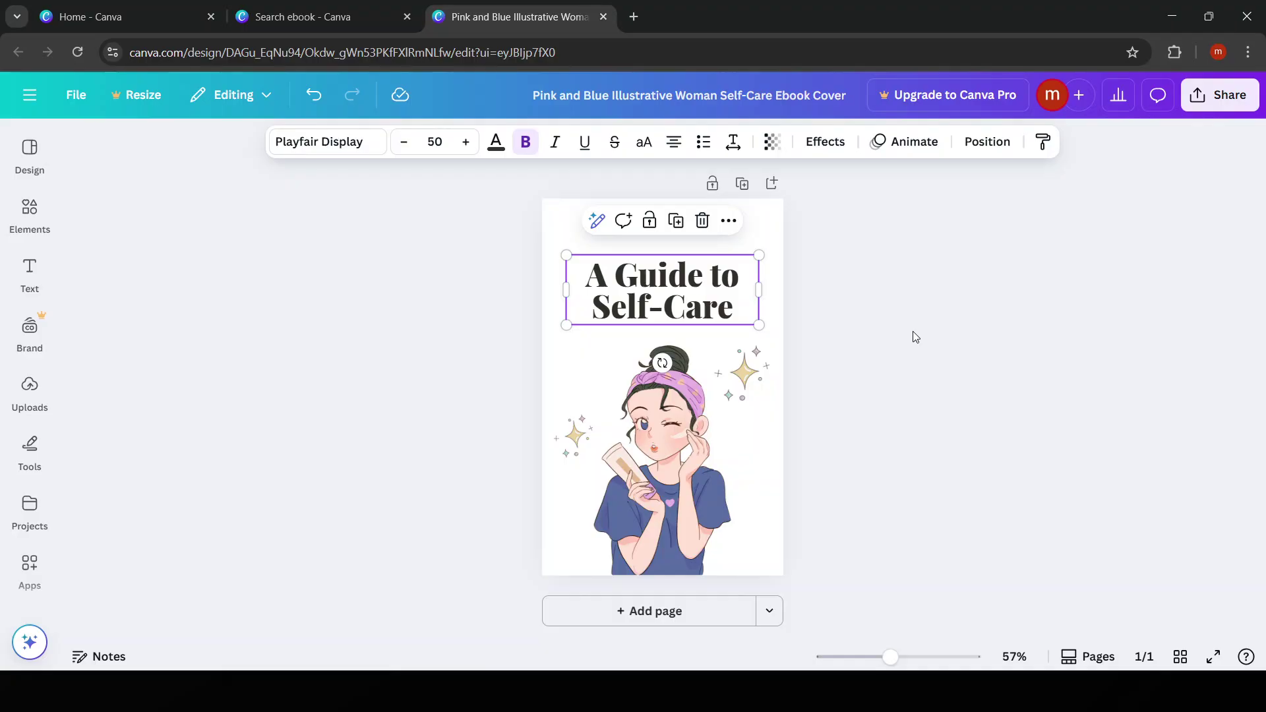
click(744, 374)
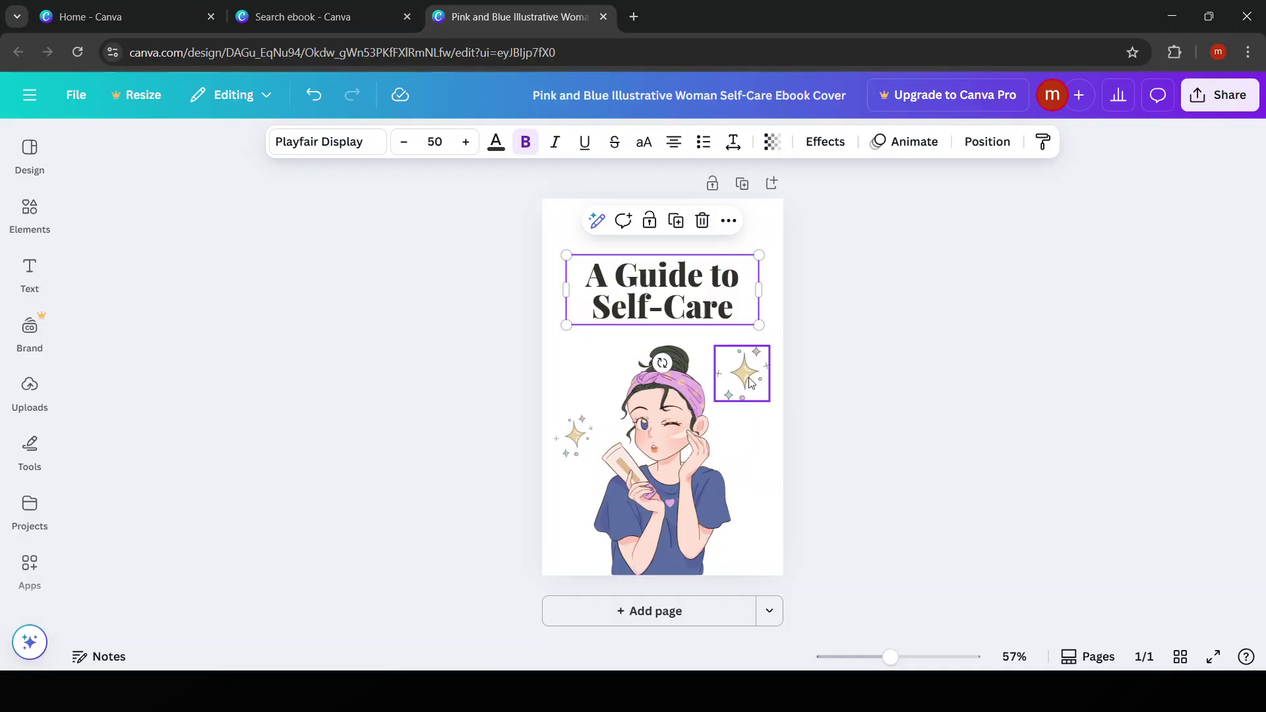
click(860, 371)
Look over the fonts available for the cover title without applying a different one.
click(662, 291)
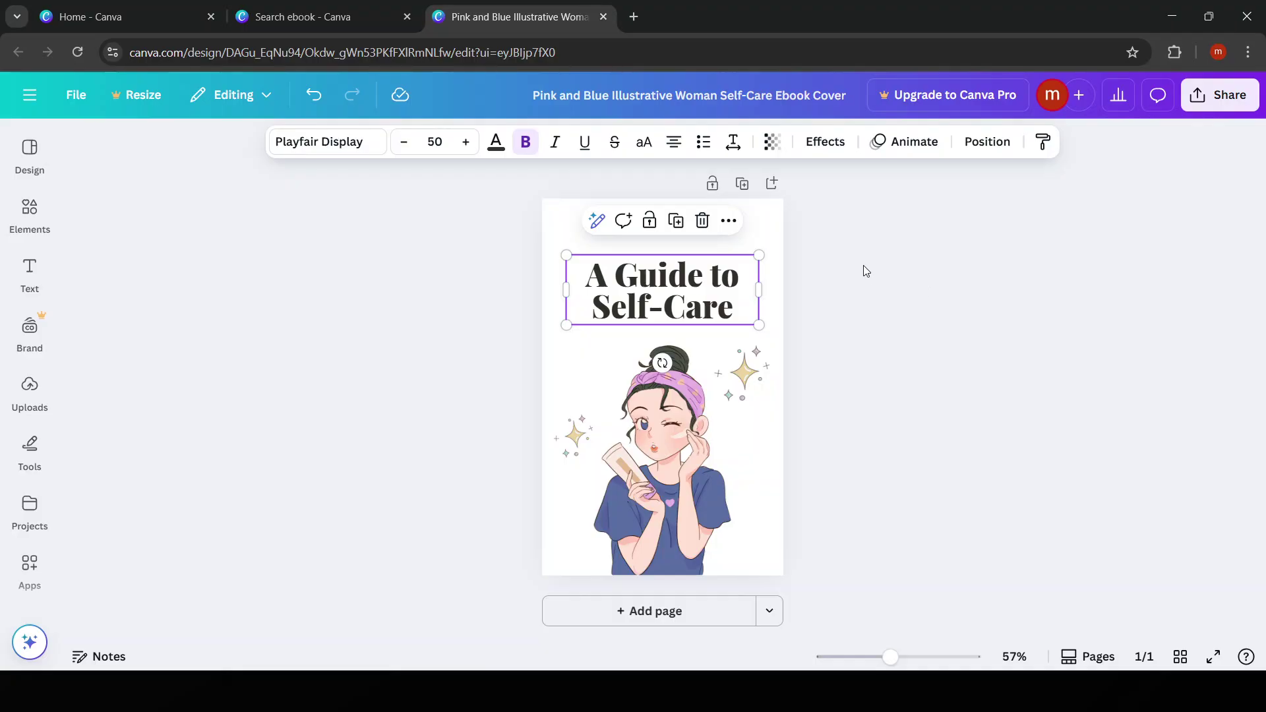
click(321, 149)
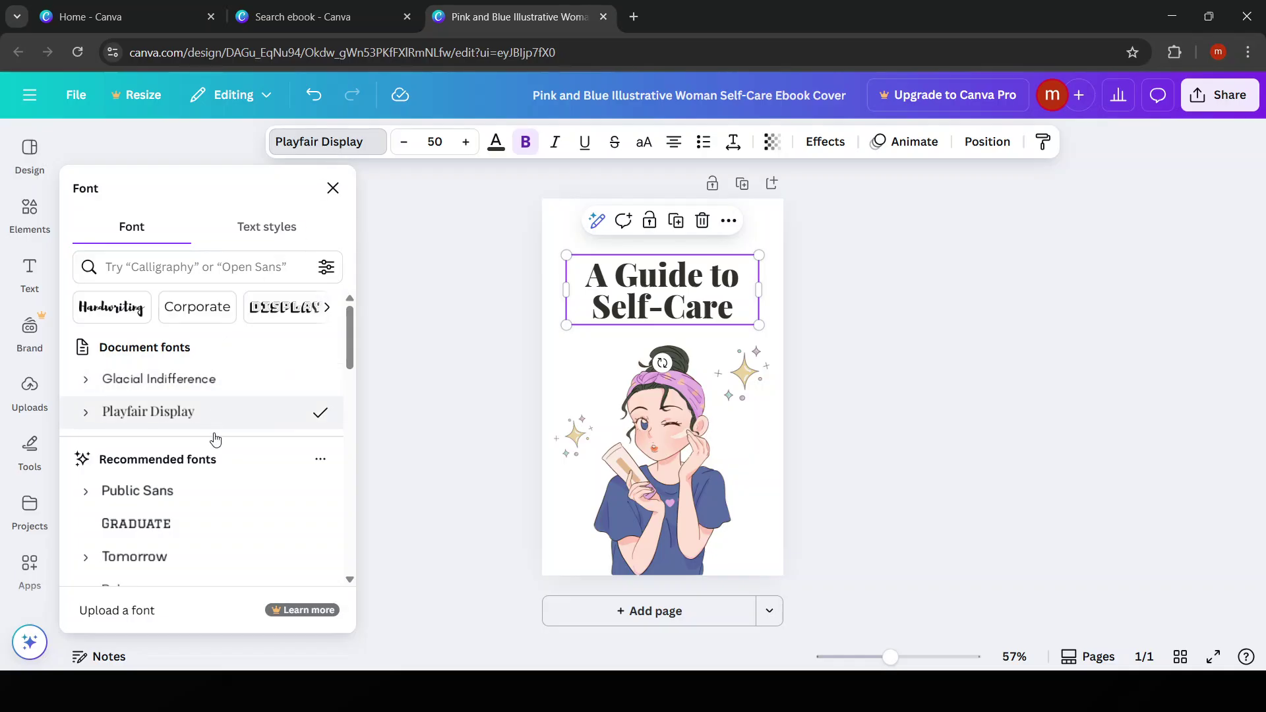
key(Escape)
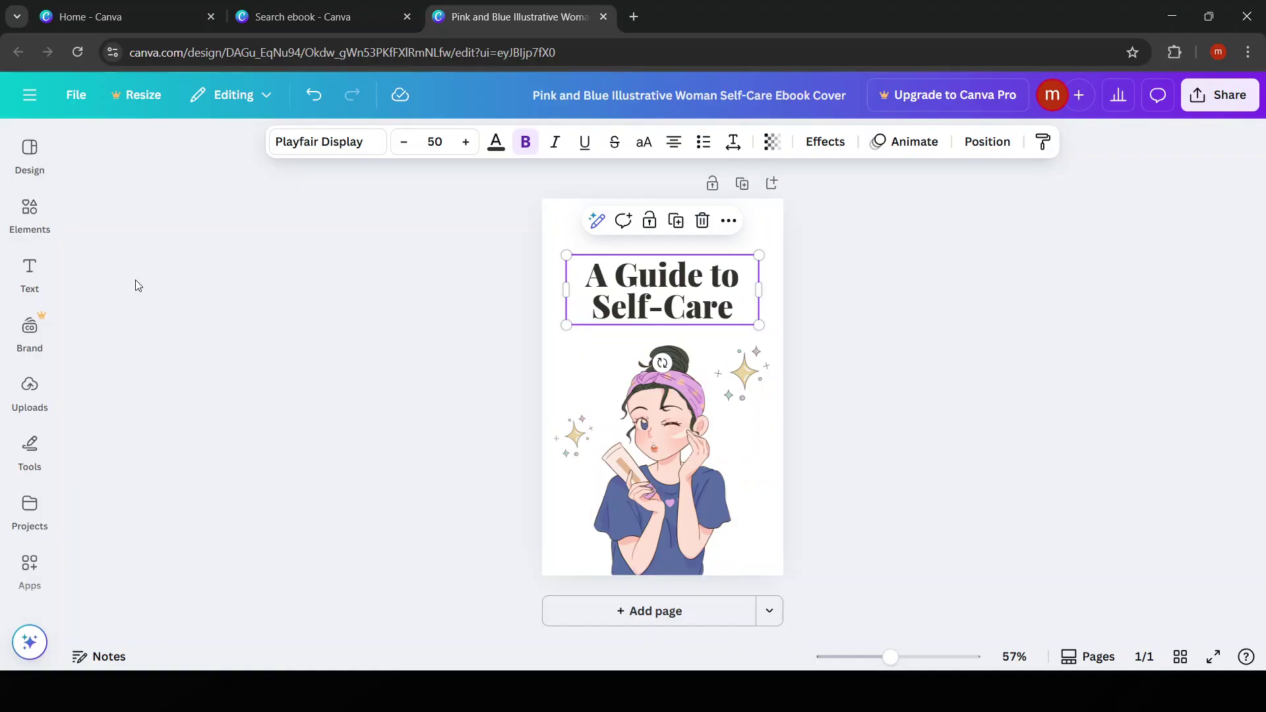
Examine the video and audio upload areas and the external sources offered for importing media.
mouse_move(33, 455)
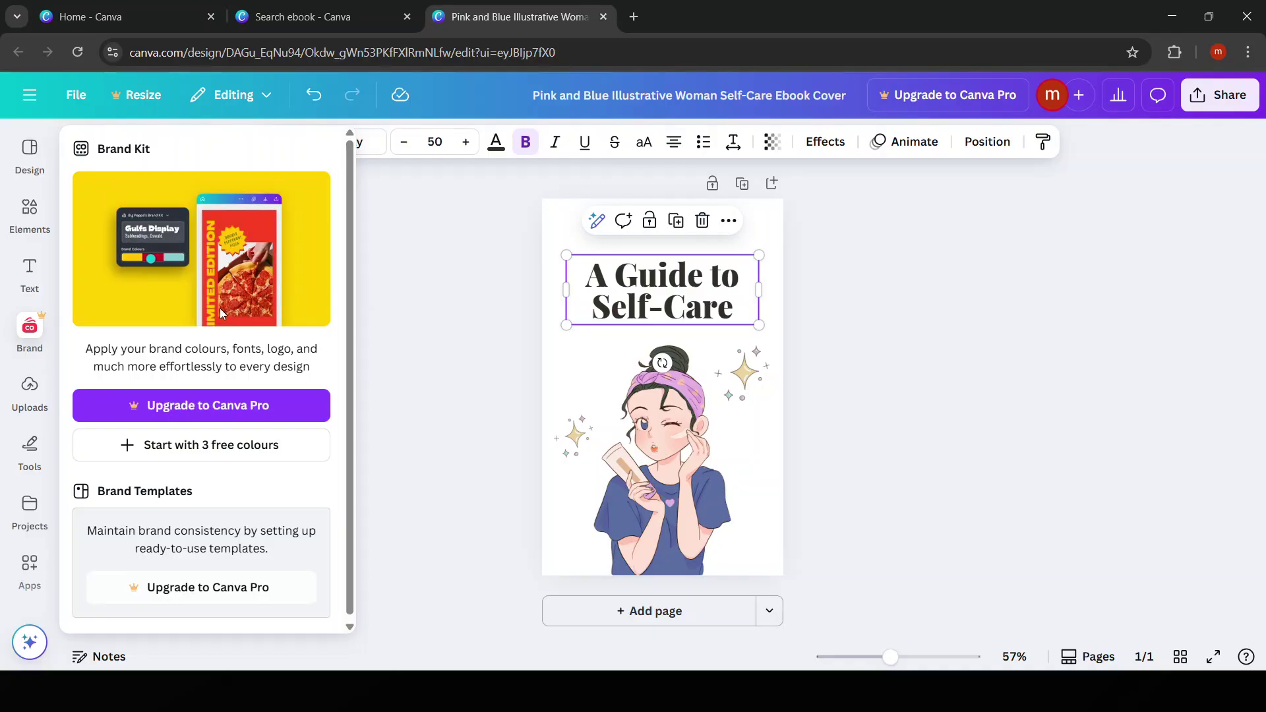
mouse_move(29, 390)
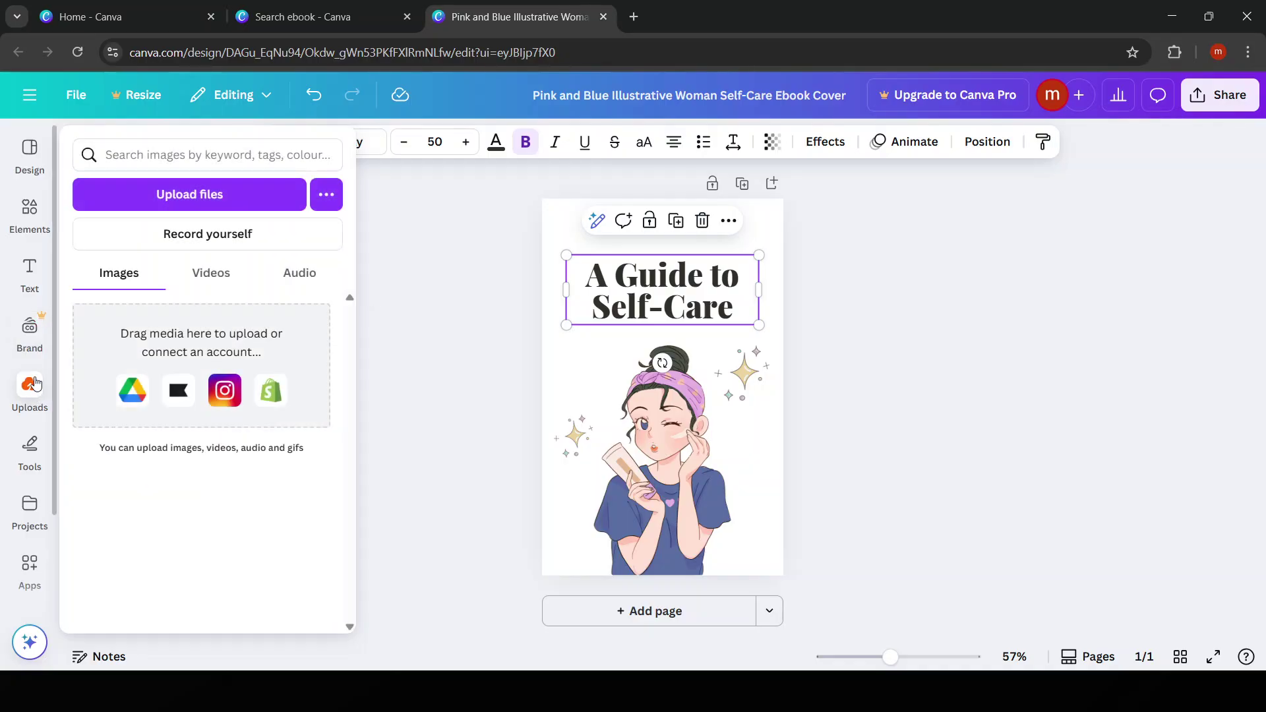
click(210, 280)
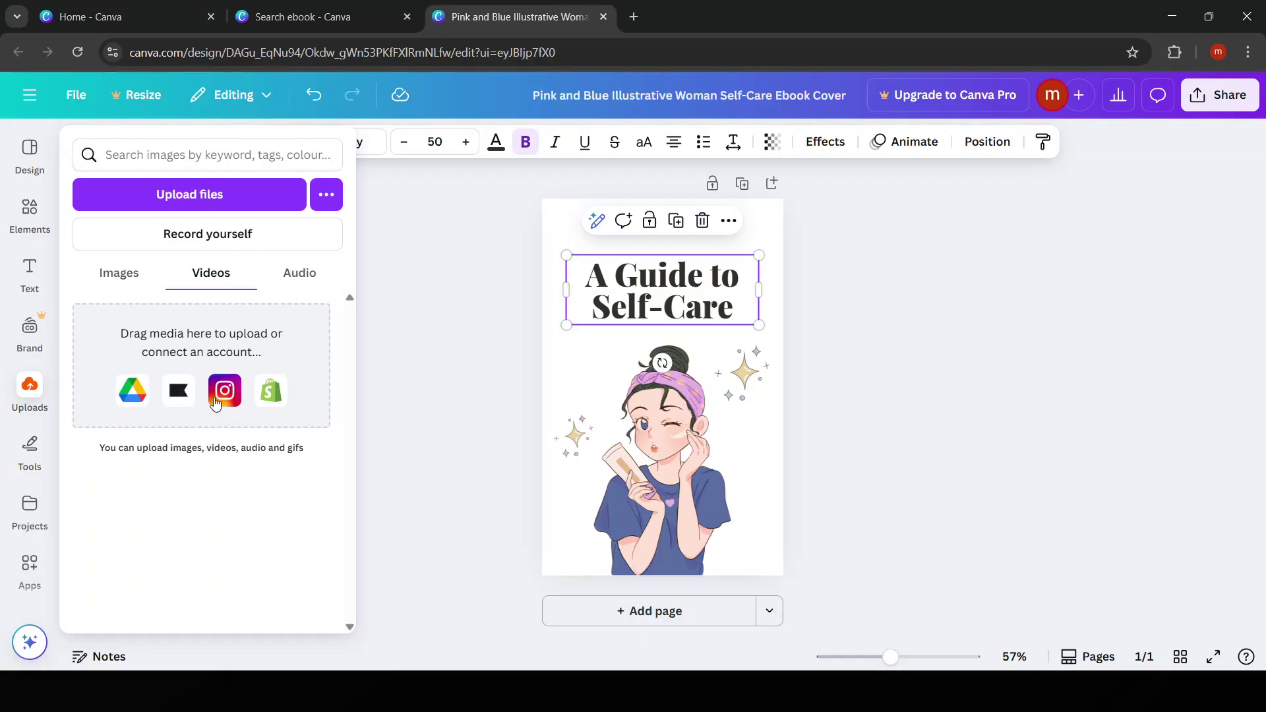
click(312, 275)
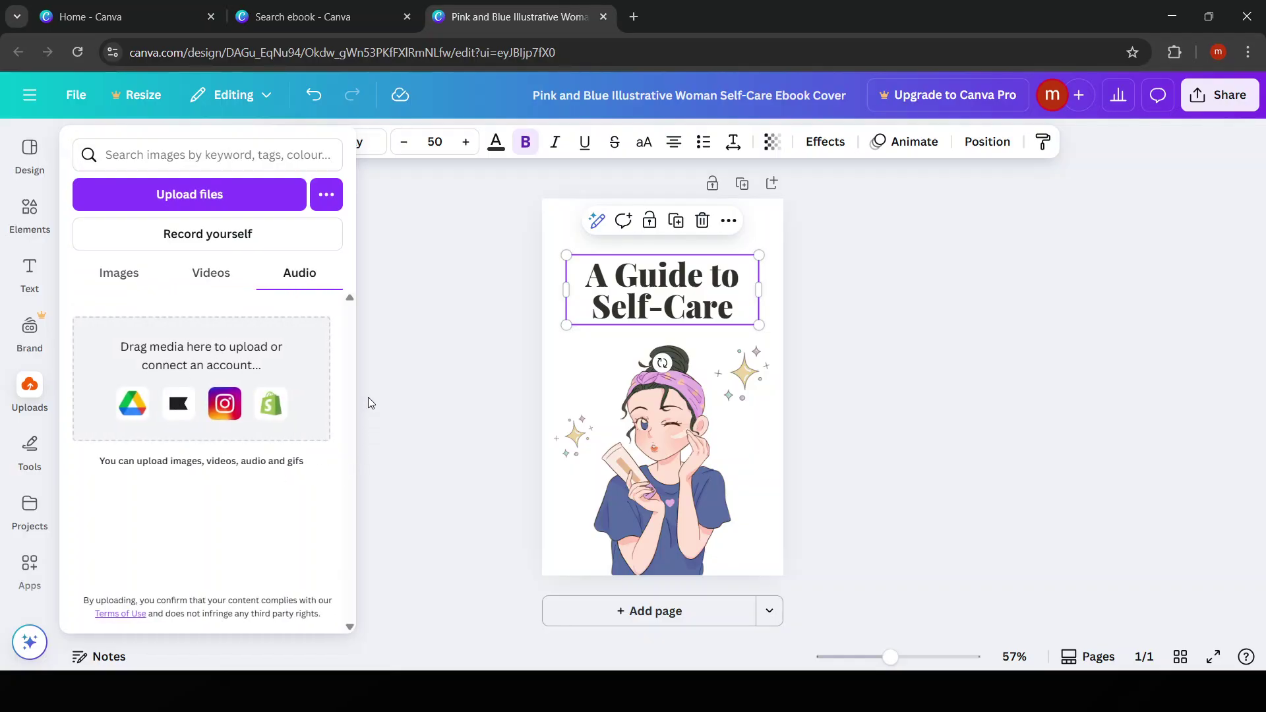
click(324, 196)
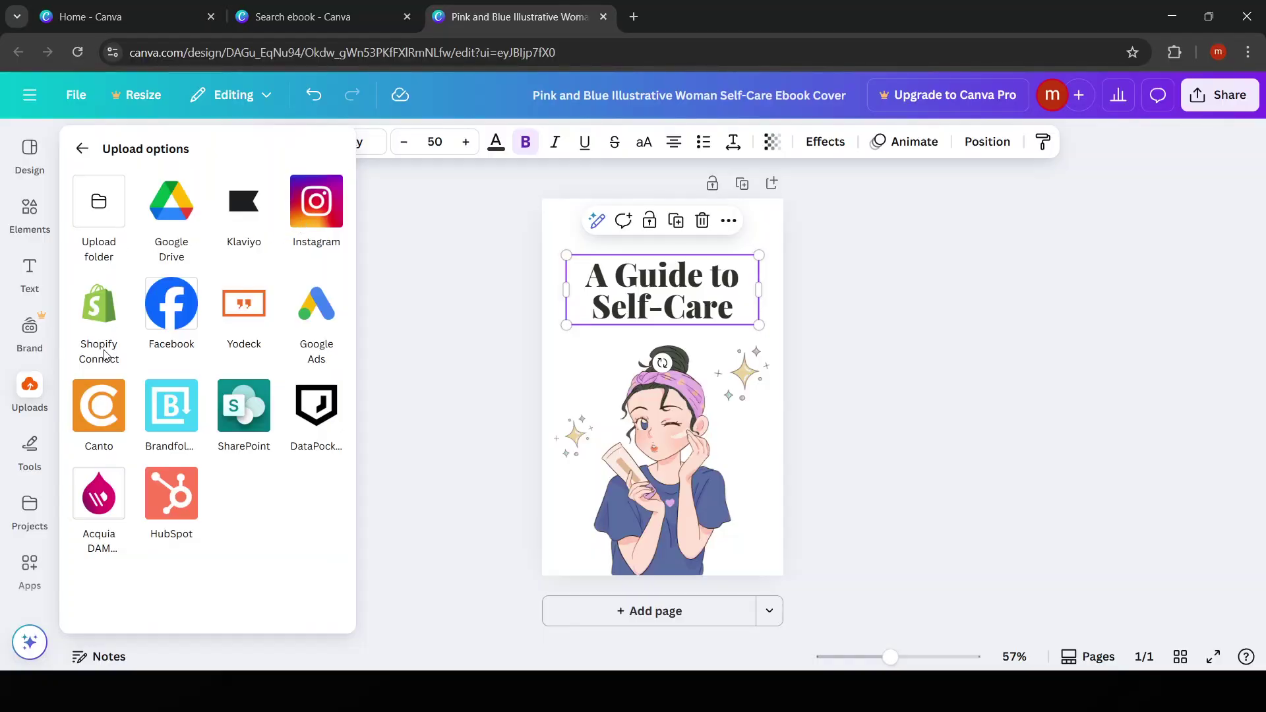
click(405, 484)
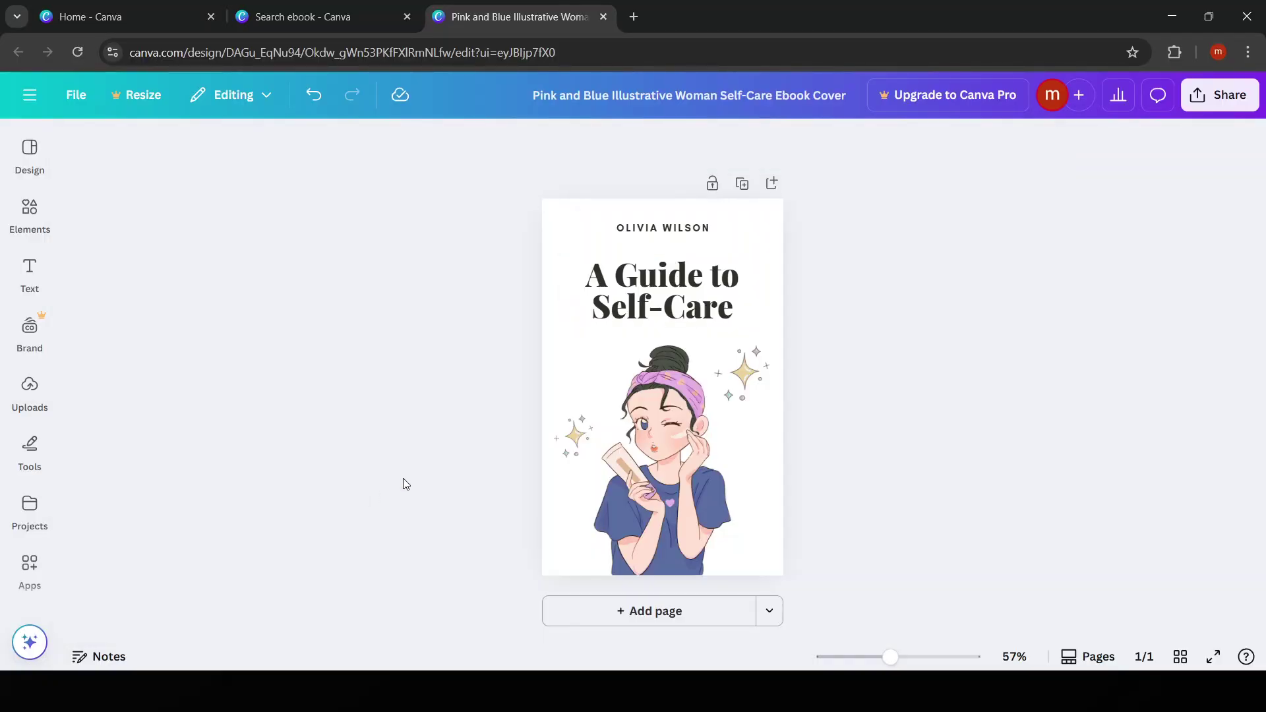
click(678, 469)
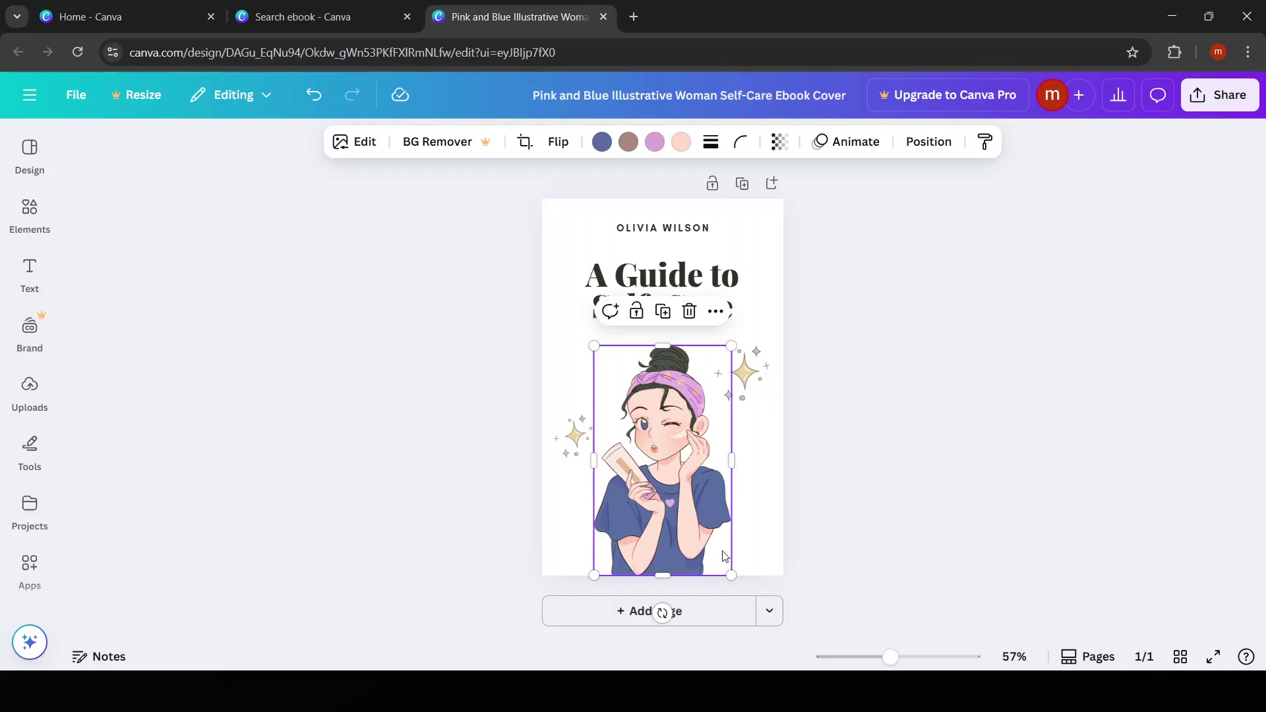
click(745, 287)
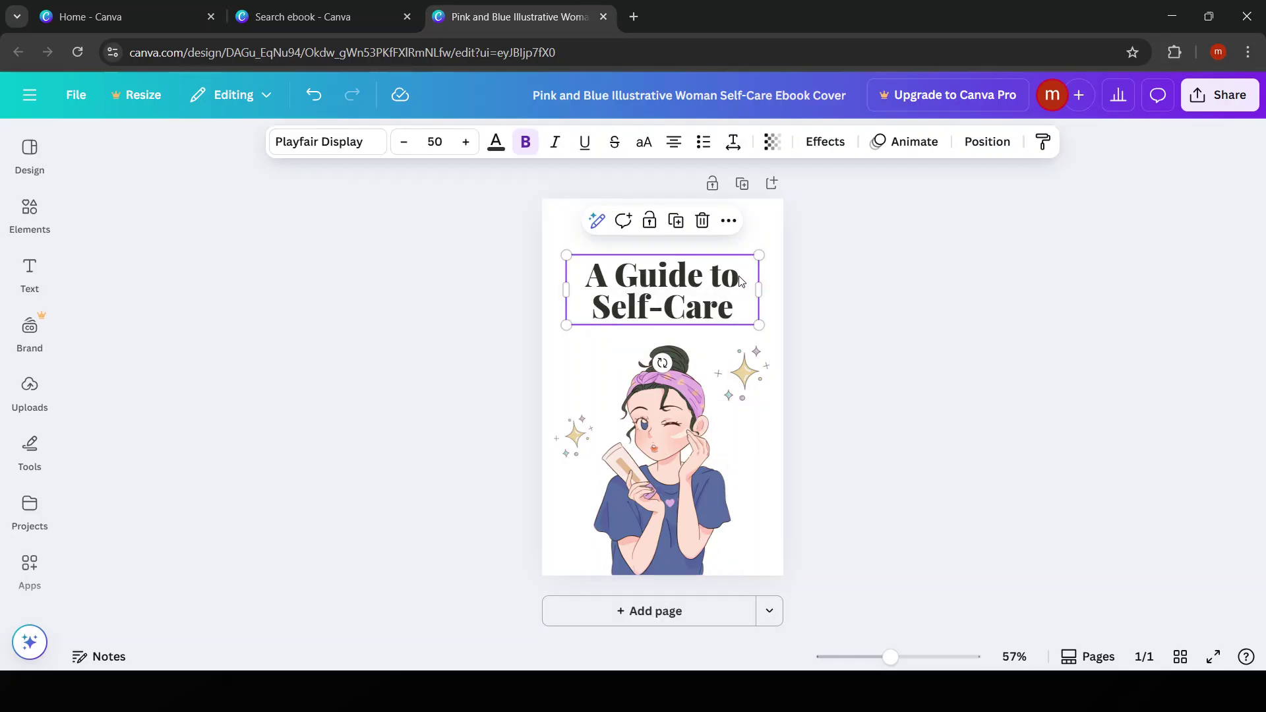
click(763, 229)
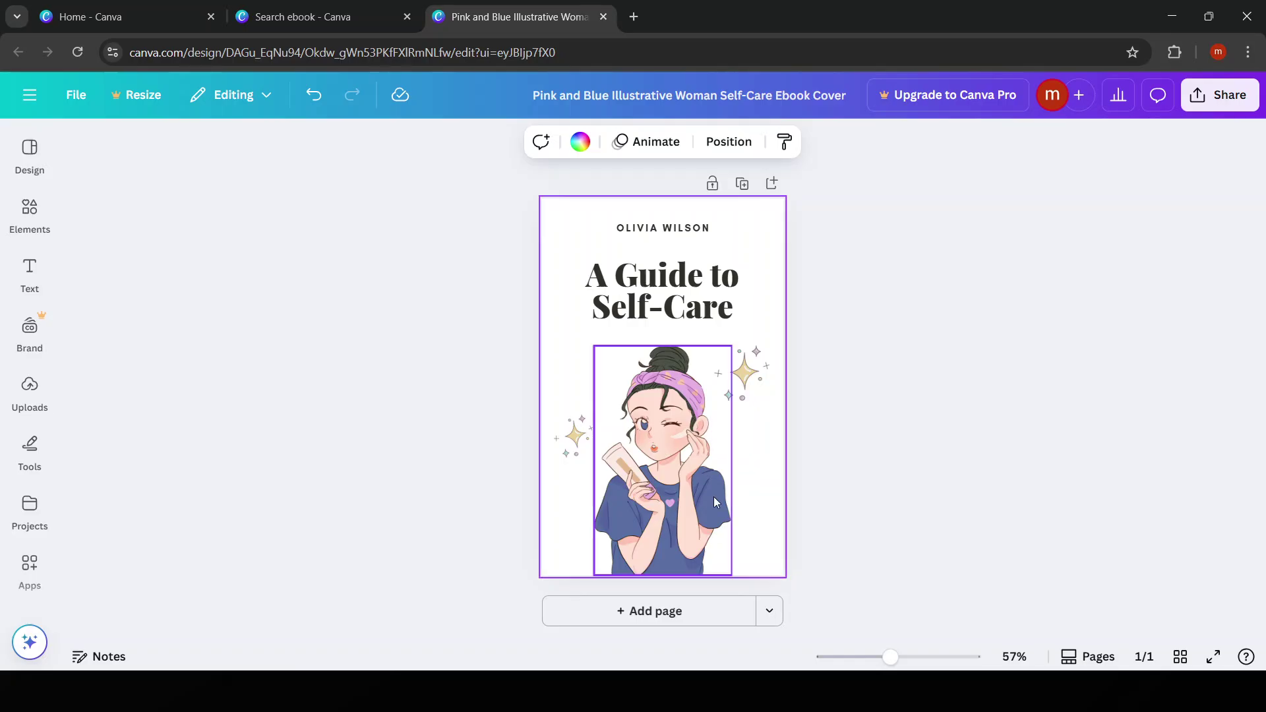
Try several document and photo colours on the pink parts of the woman illustration, ending with the blue photo colour.
click(683, 484)
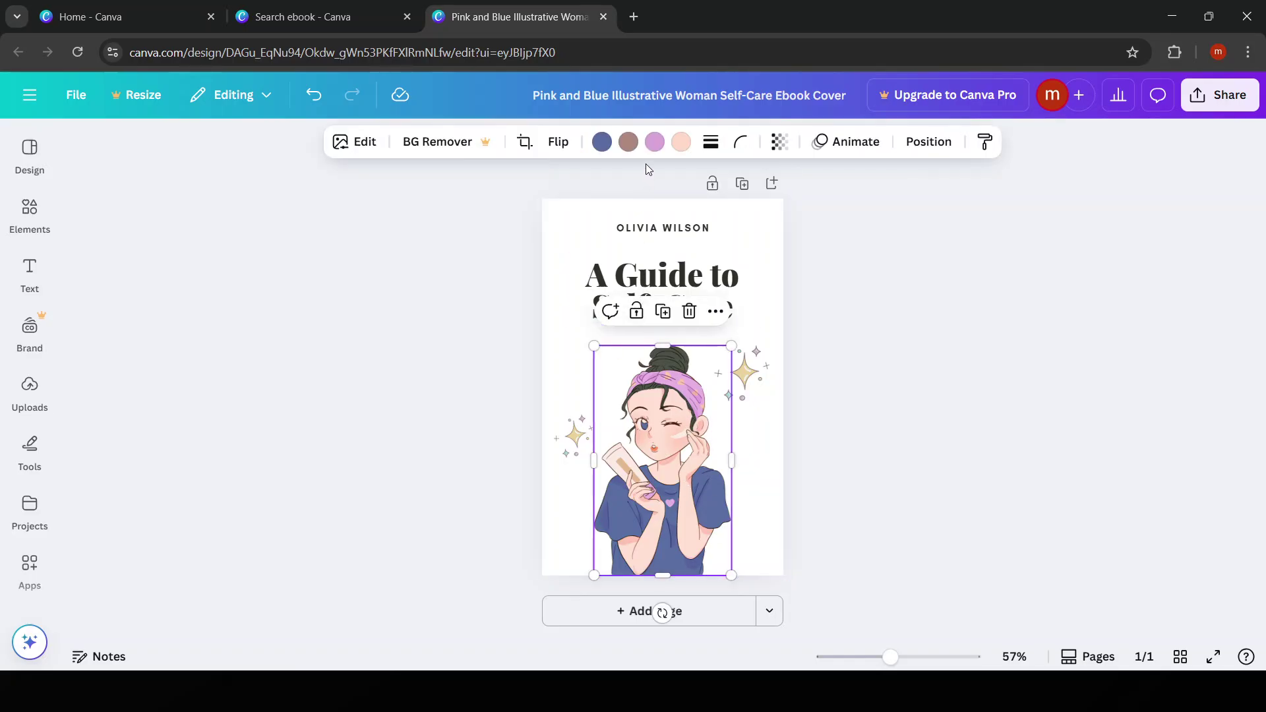
click(655, 144)
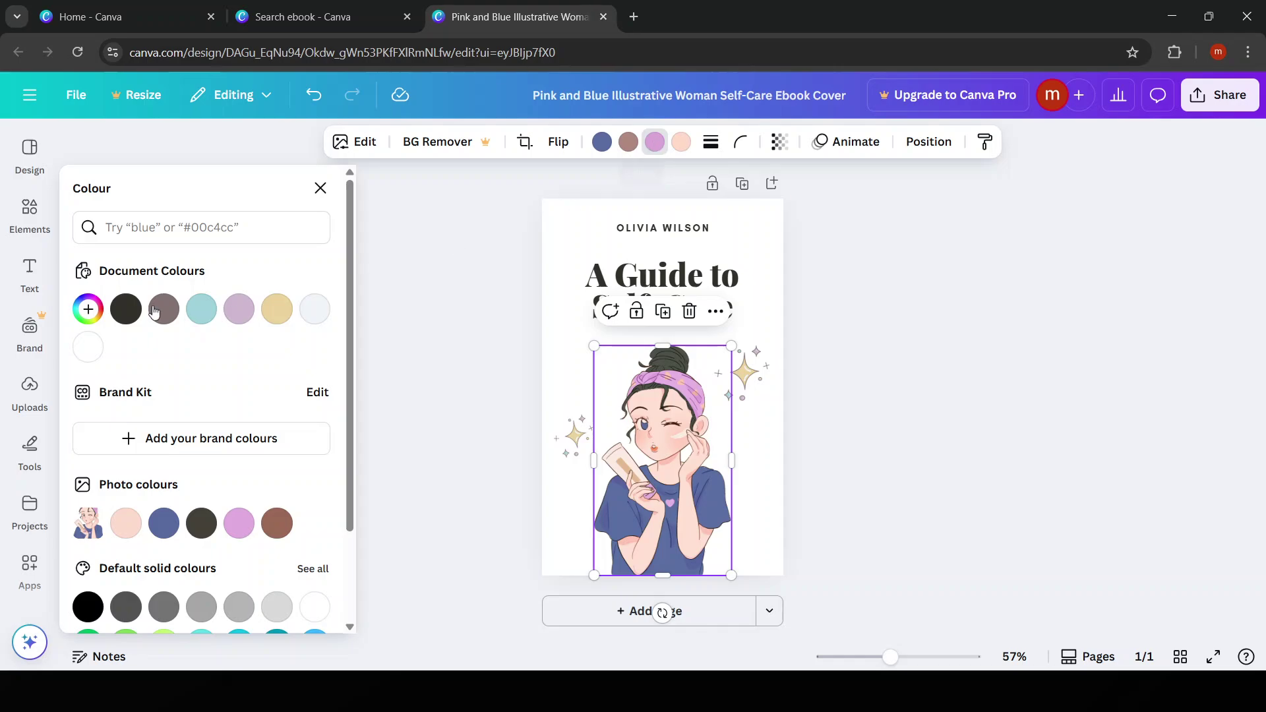
click(130, 313)
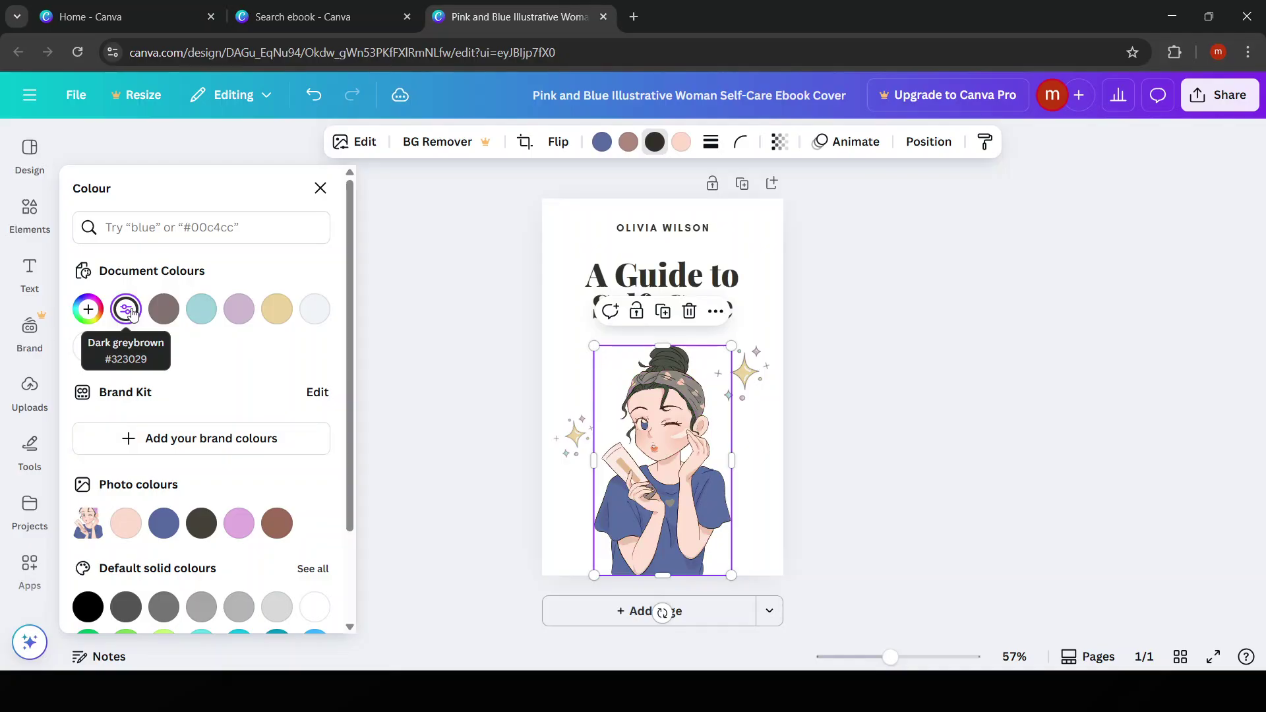
click(164, 310)
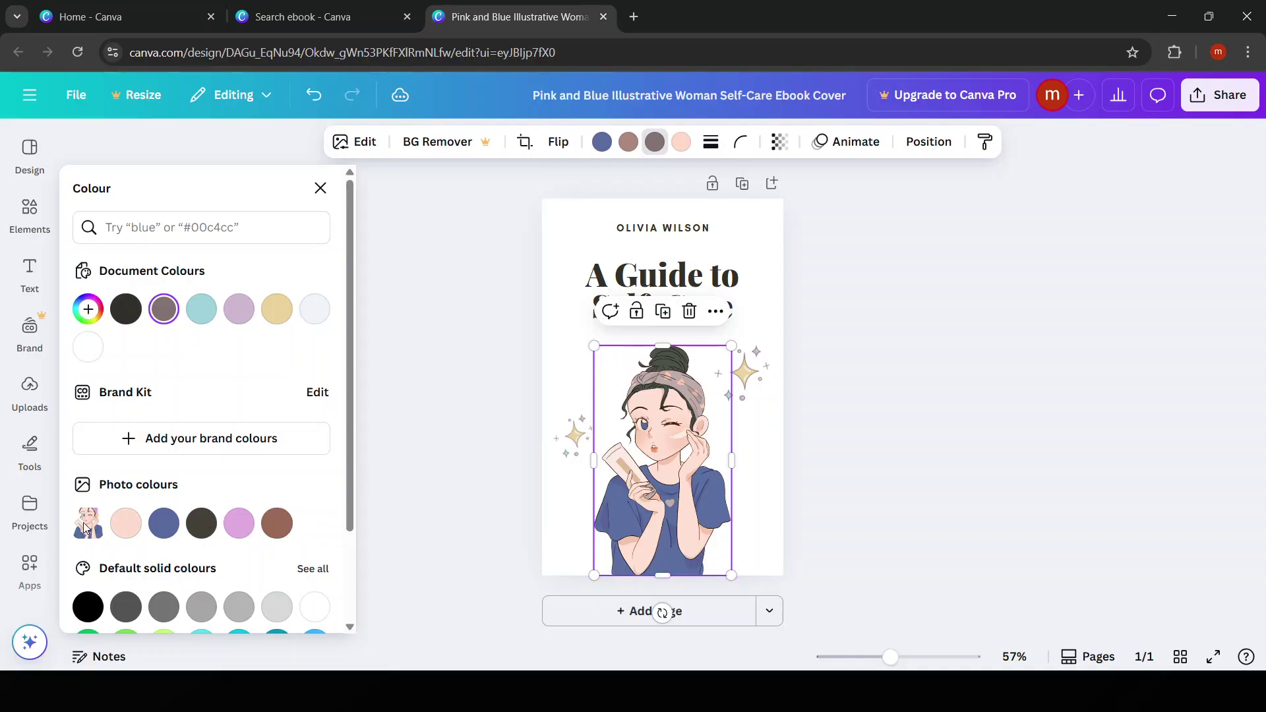
click(125, 523)
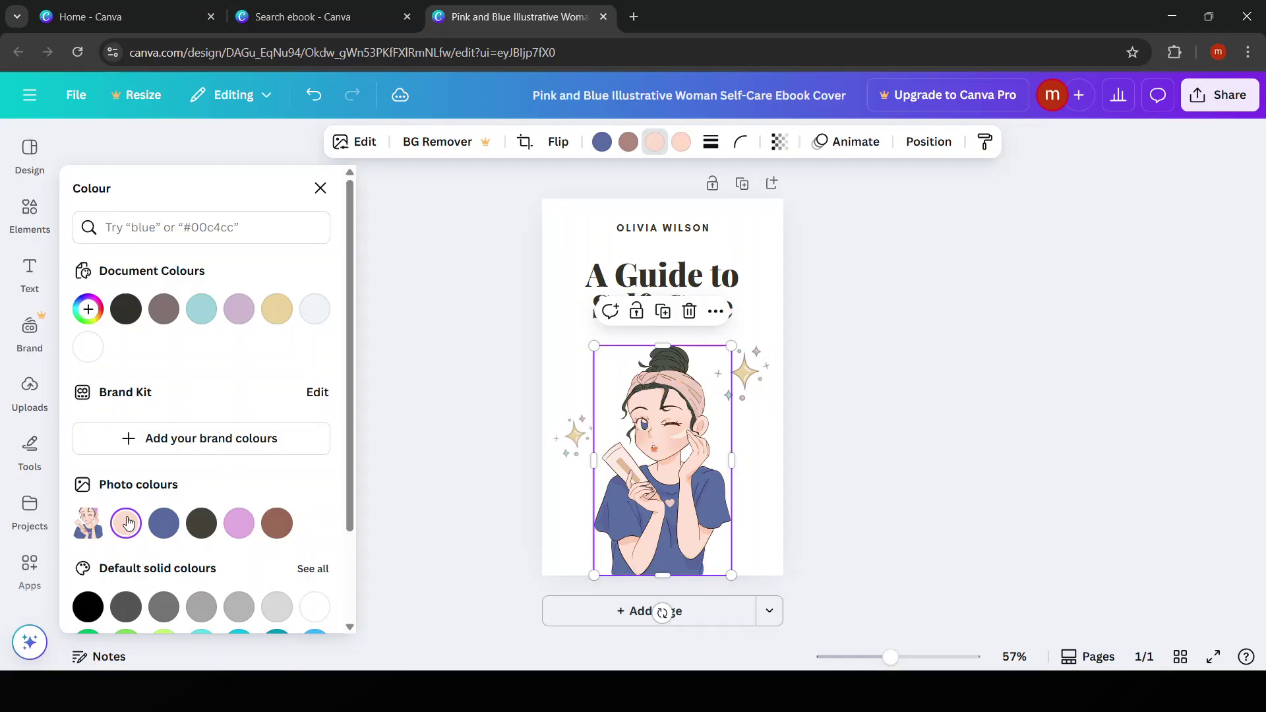
click(164, 523)
click(200, 525)
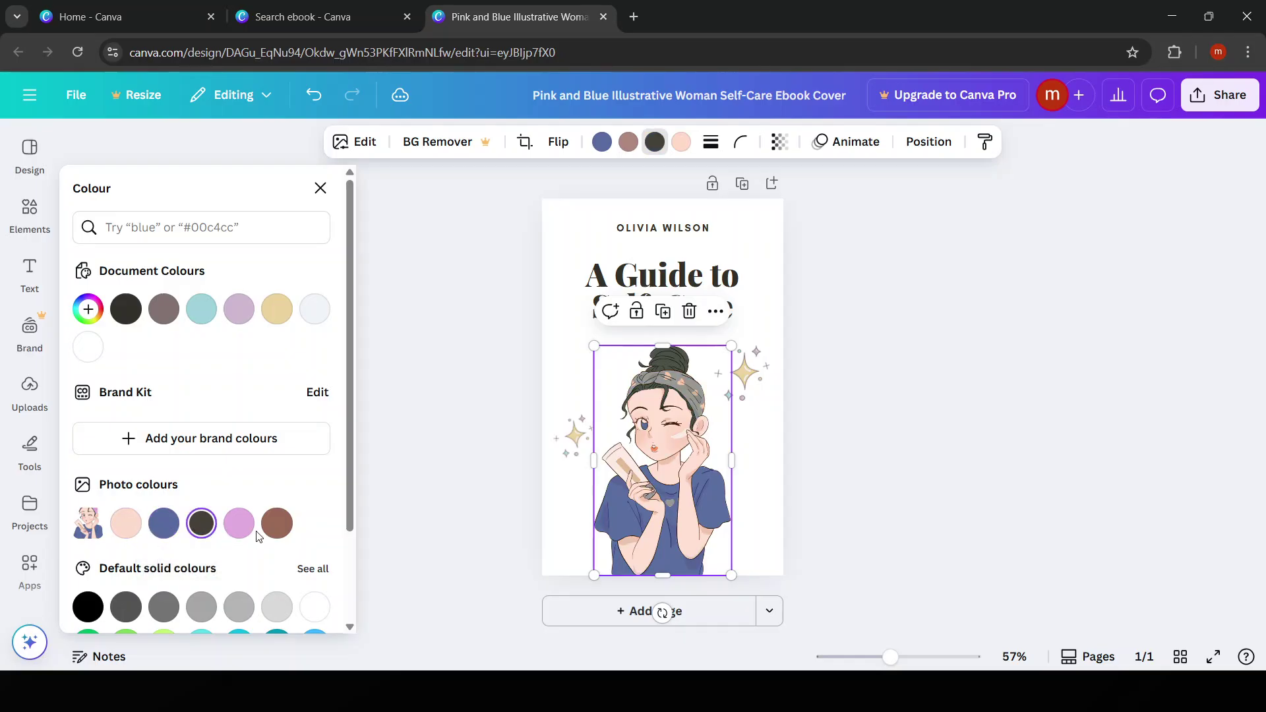
click(238, 524)
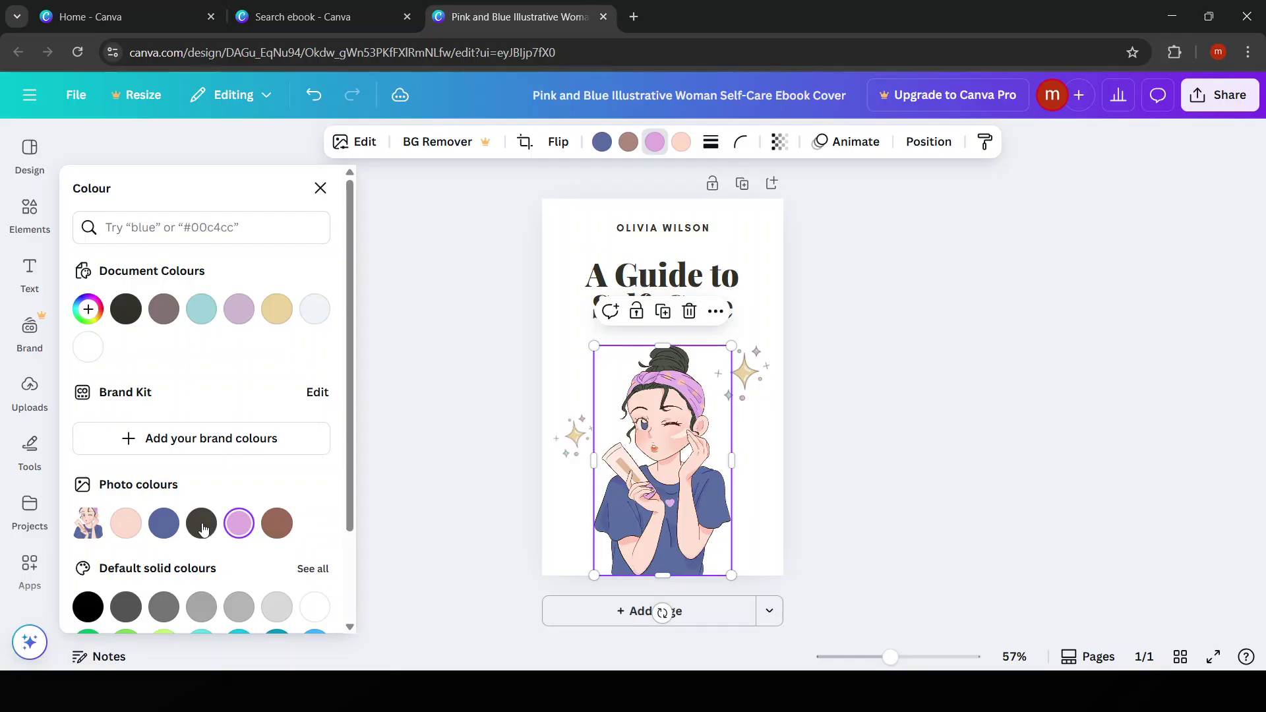
click(164, 524)
click(771, 489)
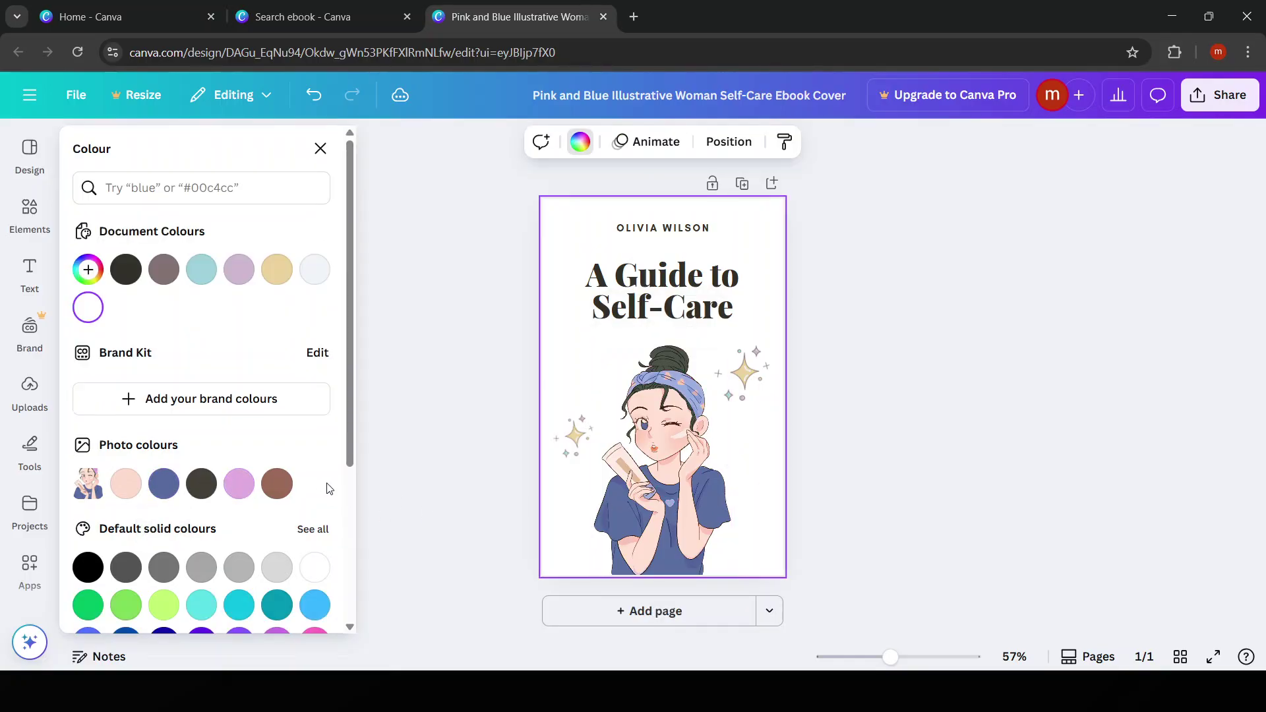
Try the brown, blue and pale pink photo colours on the cover background, ending with the very light blue-grey document colour.
click(284, 486)
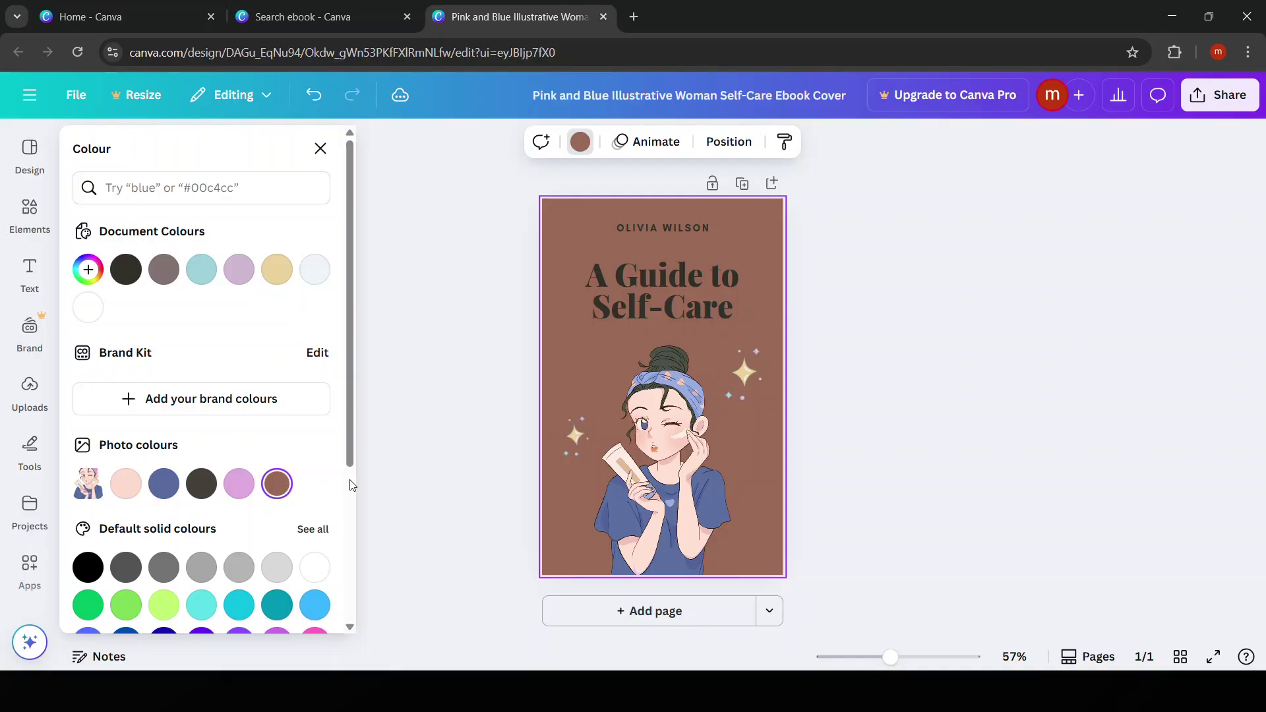
click(965, 486)
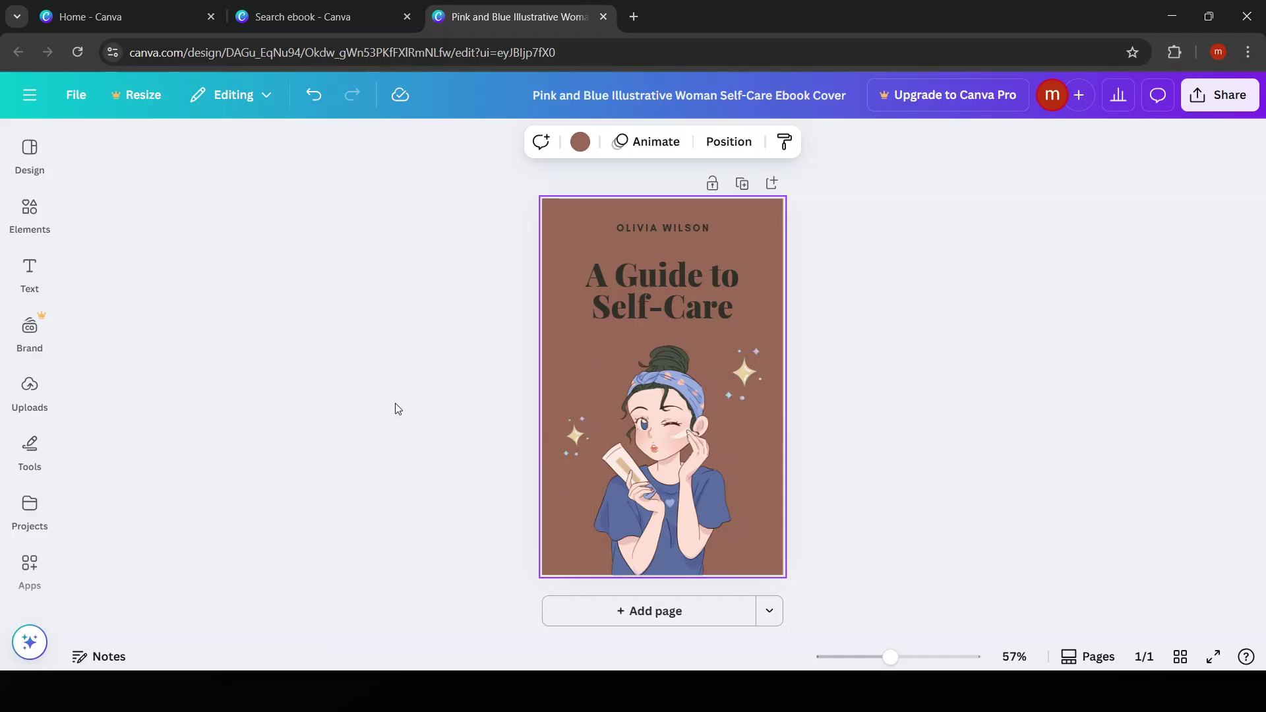
click(580, 141)
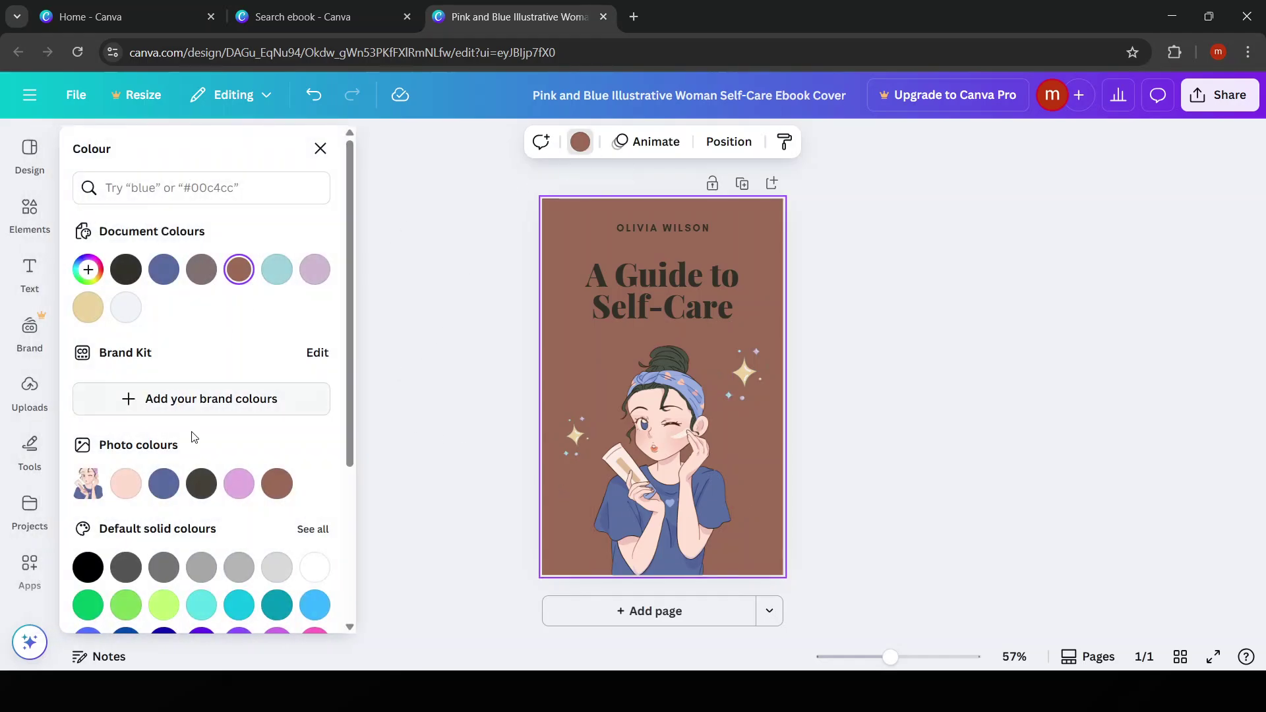
click(165, 485)
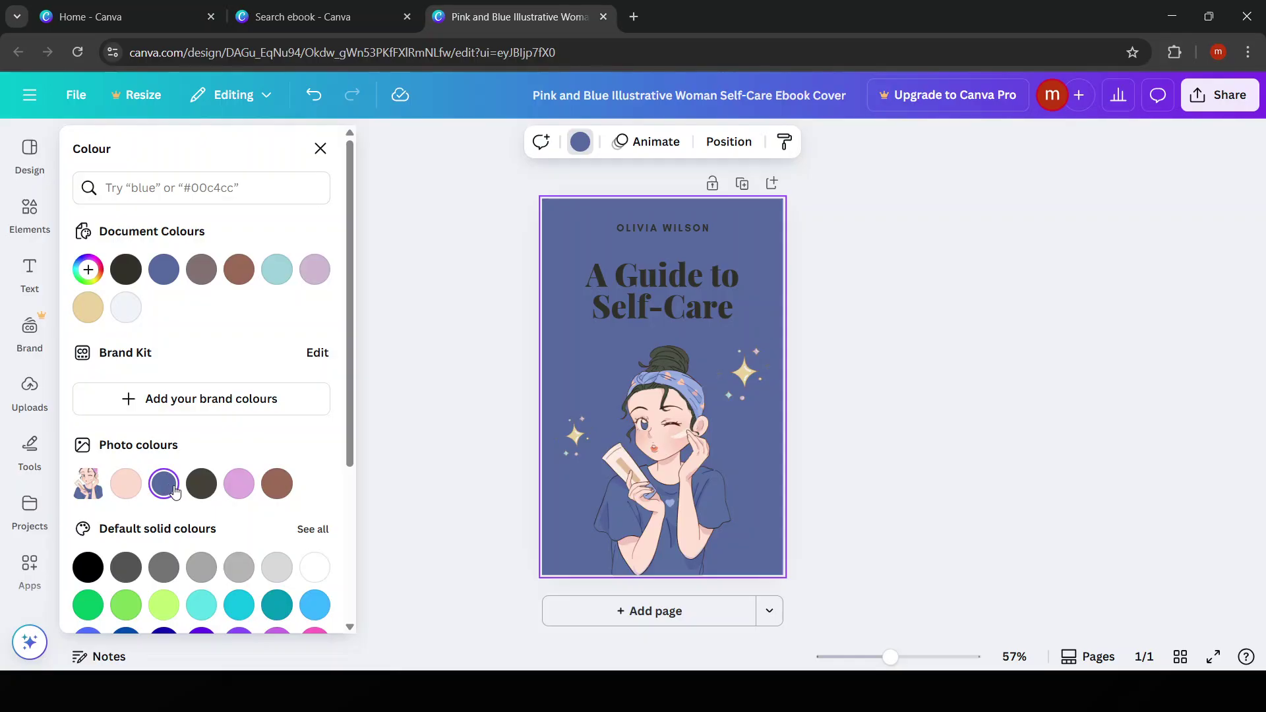
click(125, 485)
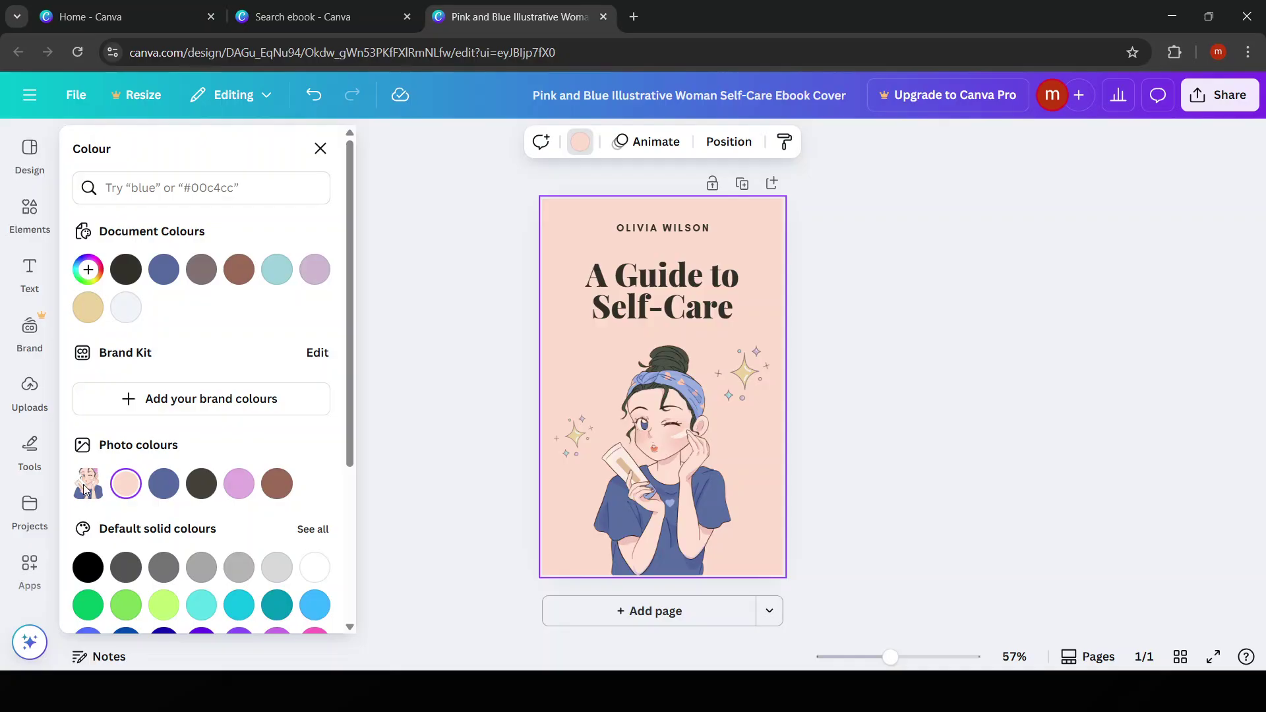
click(126, 307)
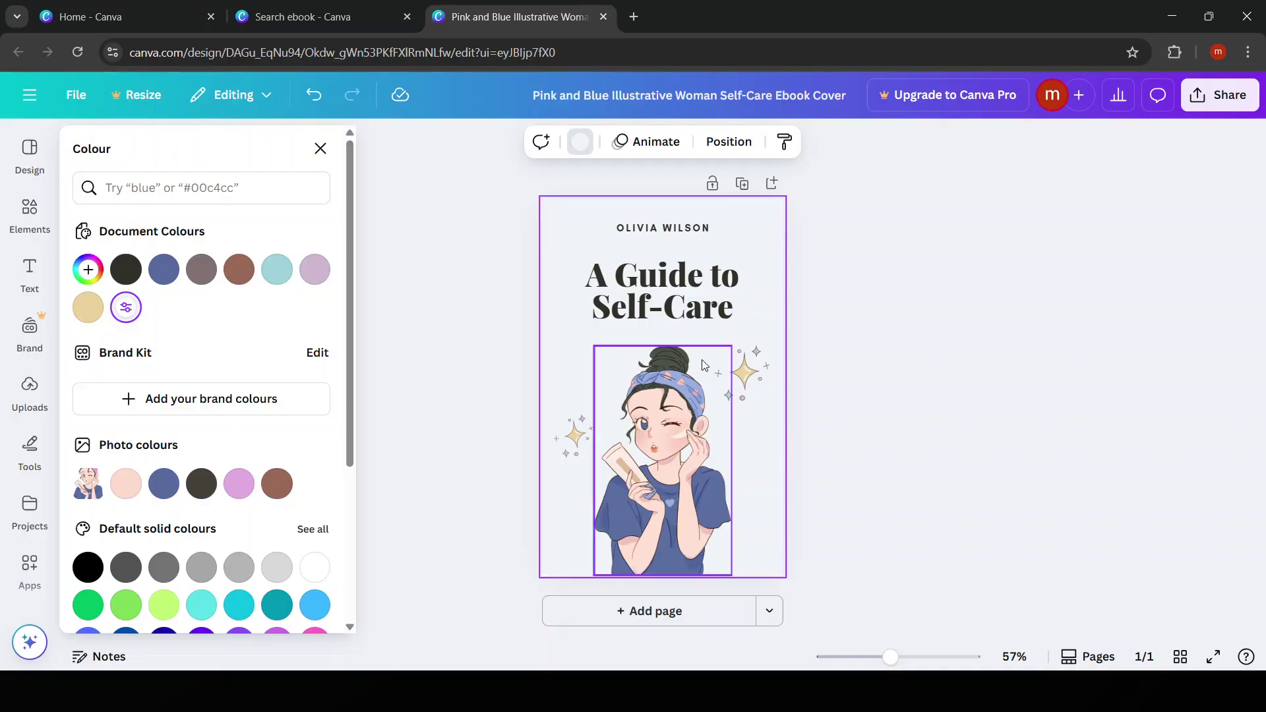
click(891, 389)
click(798, 512)
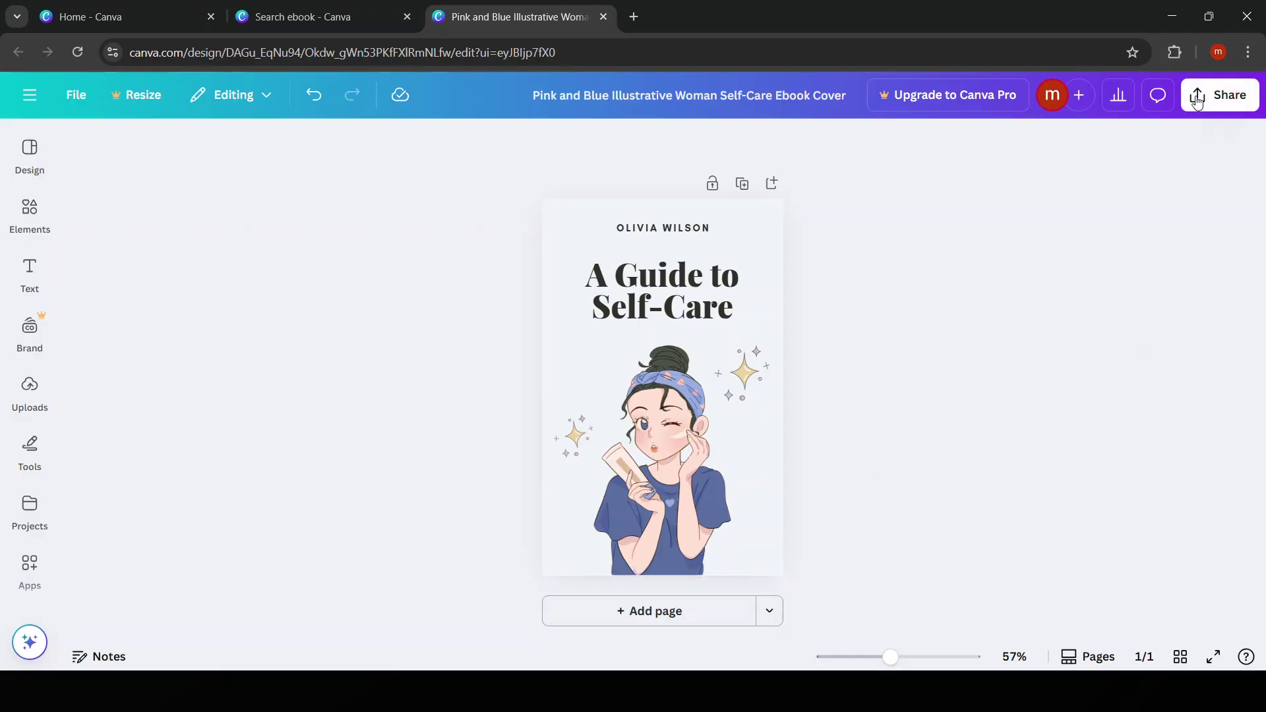
Look through the design's sharing options and the full list of ways to publish or save it, without choosing one.
click(1224, 97)
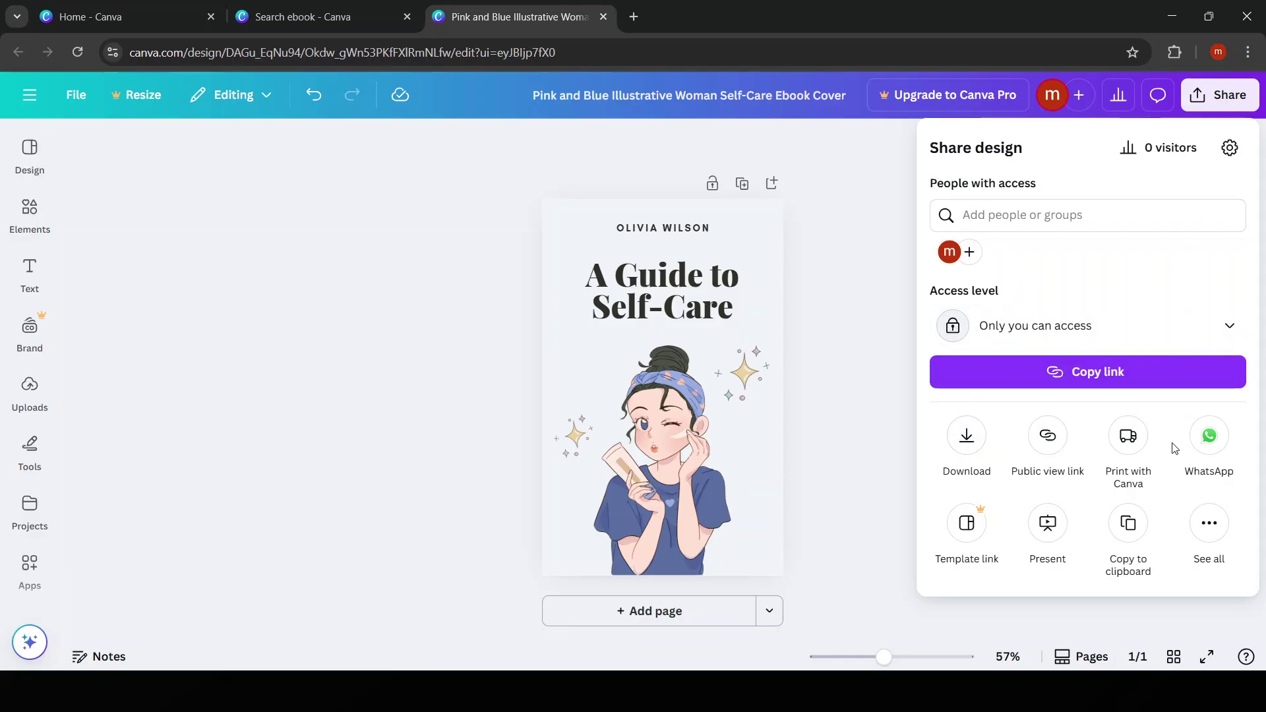
click(1209, 522)
scroll(1208, 519, down, 5)
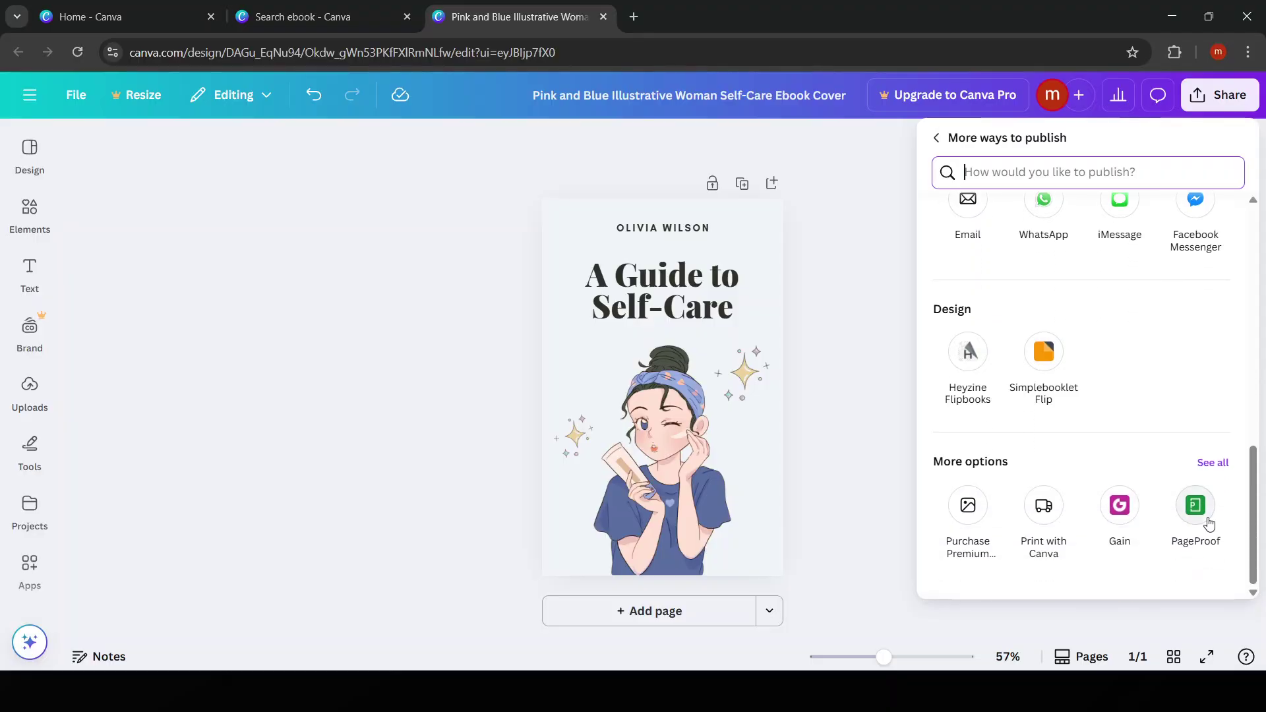
scroll(1205, 518, up, 5)
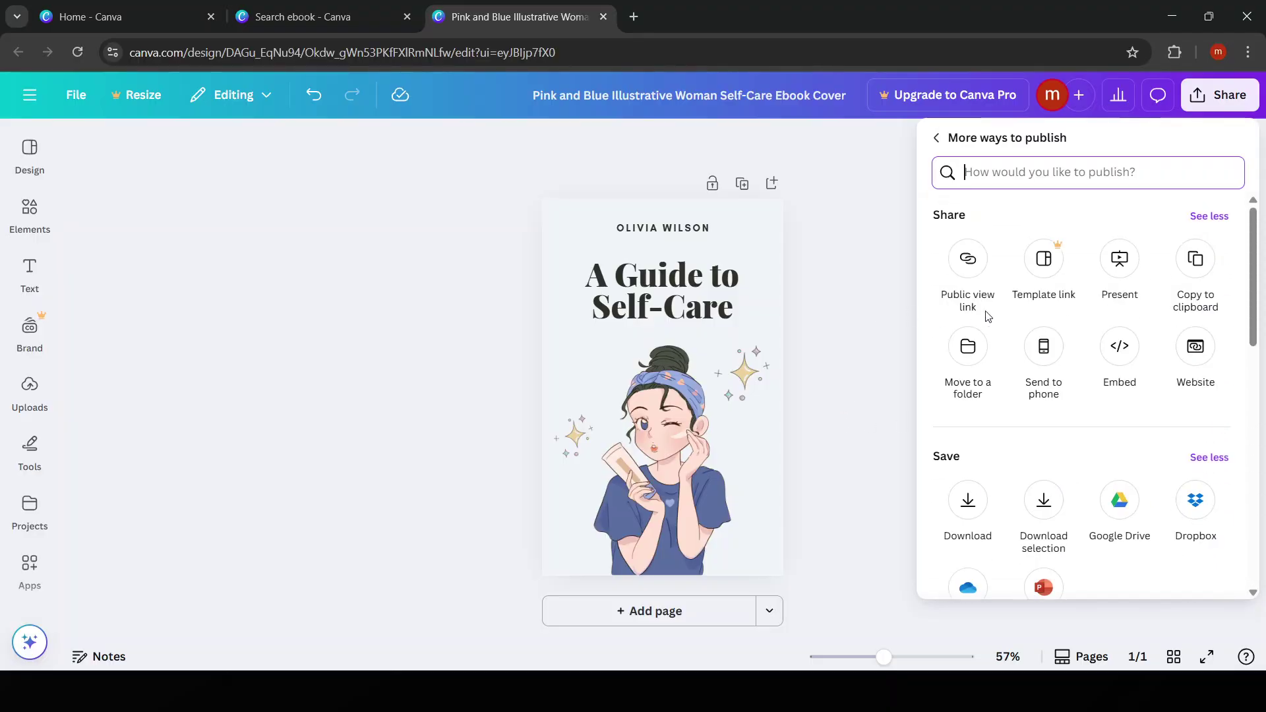
click(890, 241)
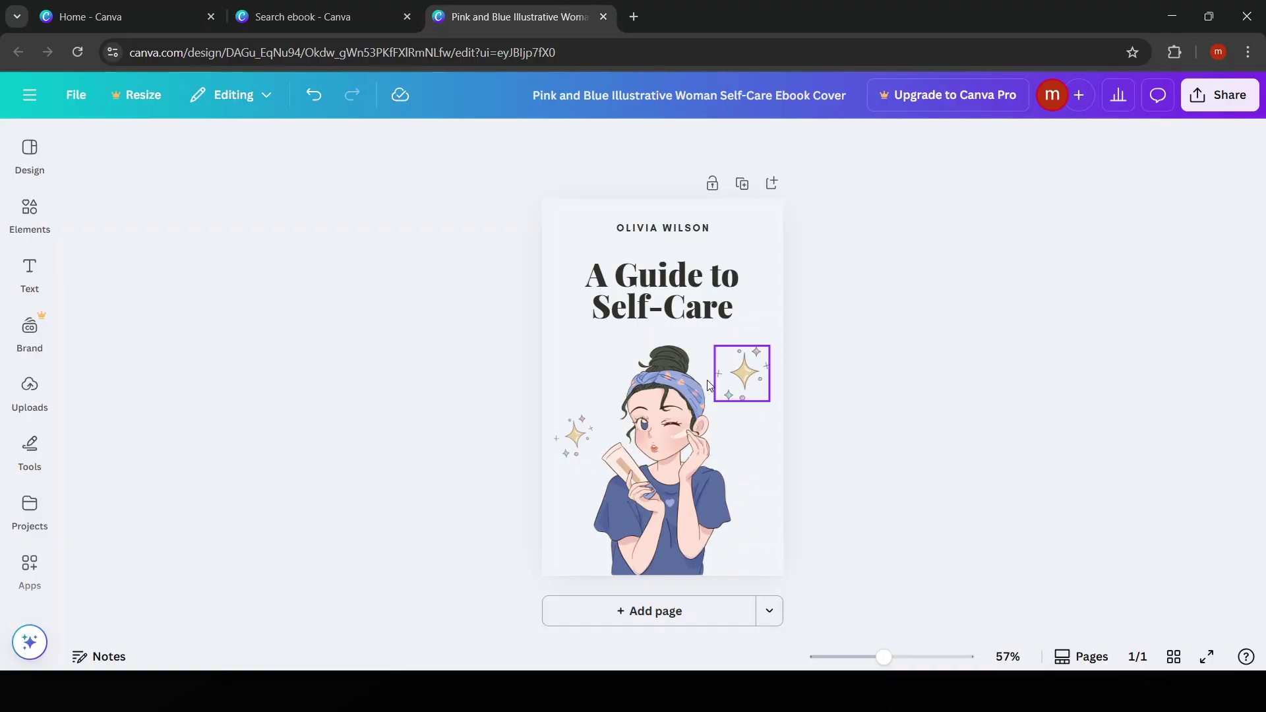